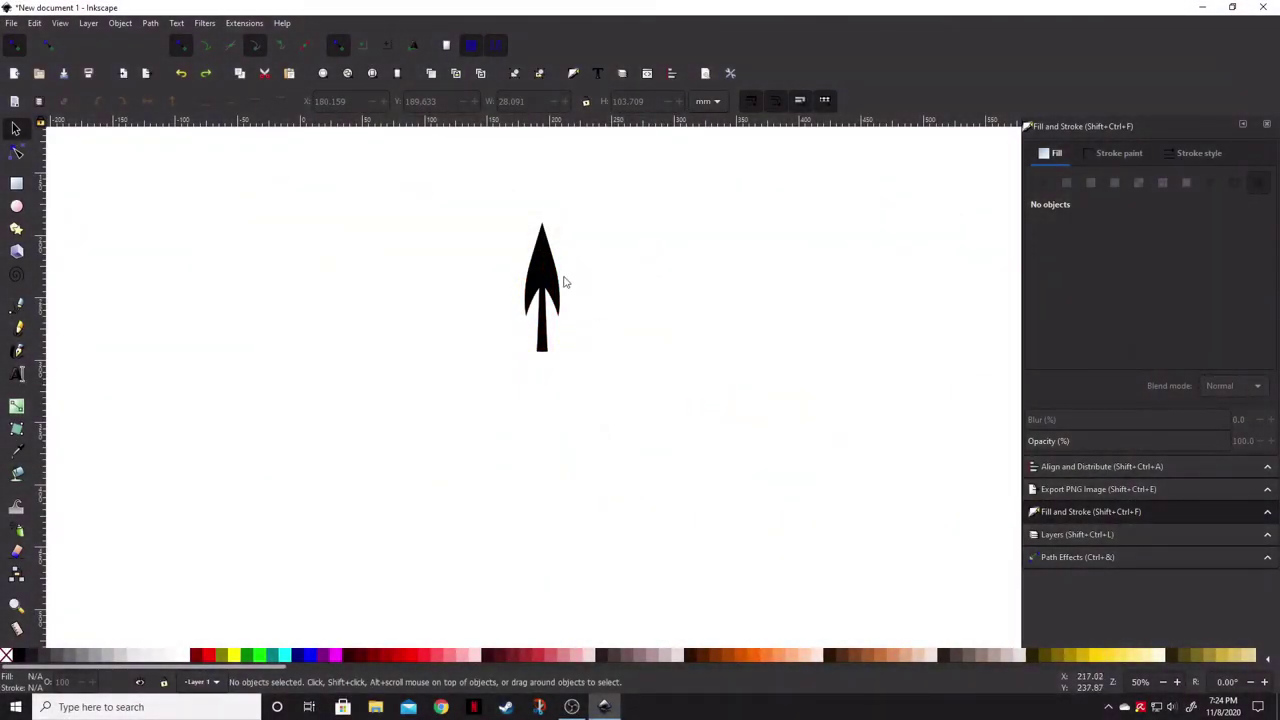
# Step: Shorten the black arrow from its top end to 67.482 mm tall
pyautogui.click(551, 283)
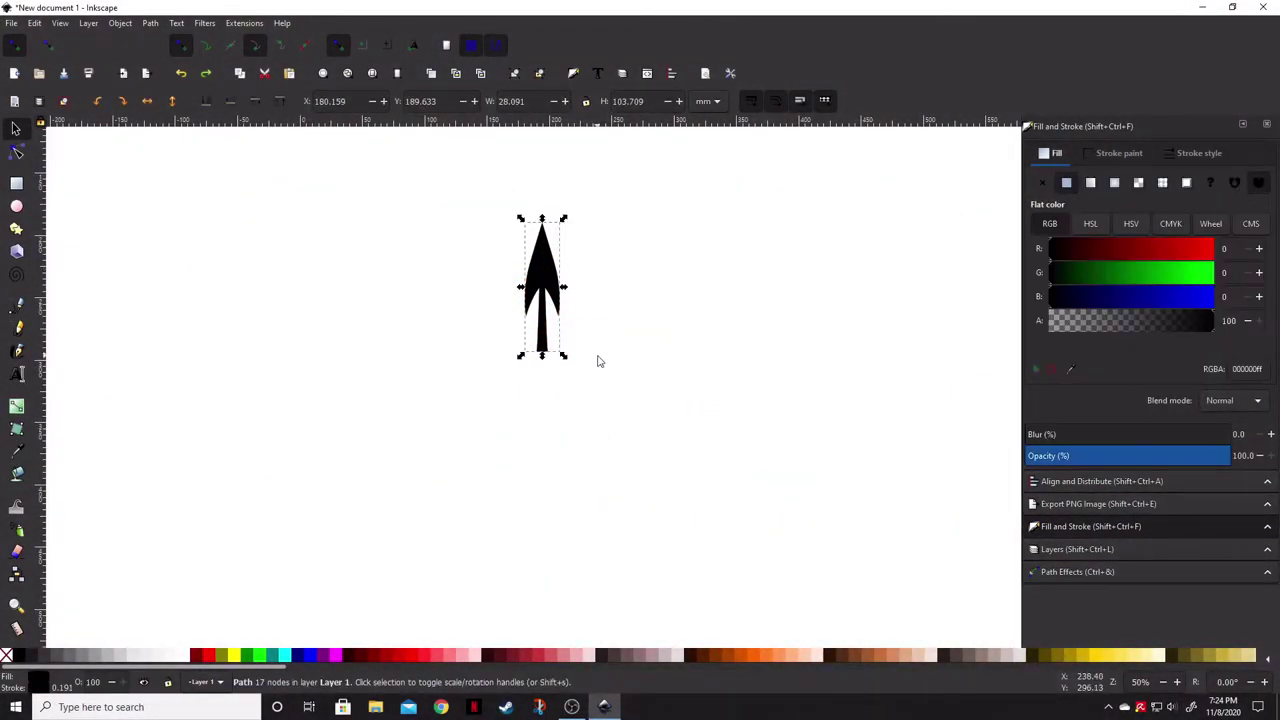
pyautogui.scroll(3, 537, 283)
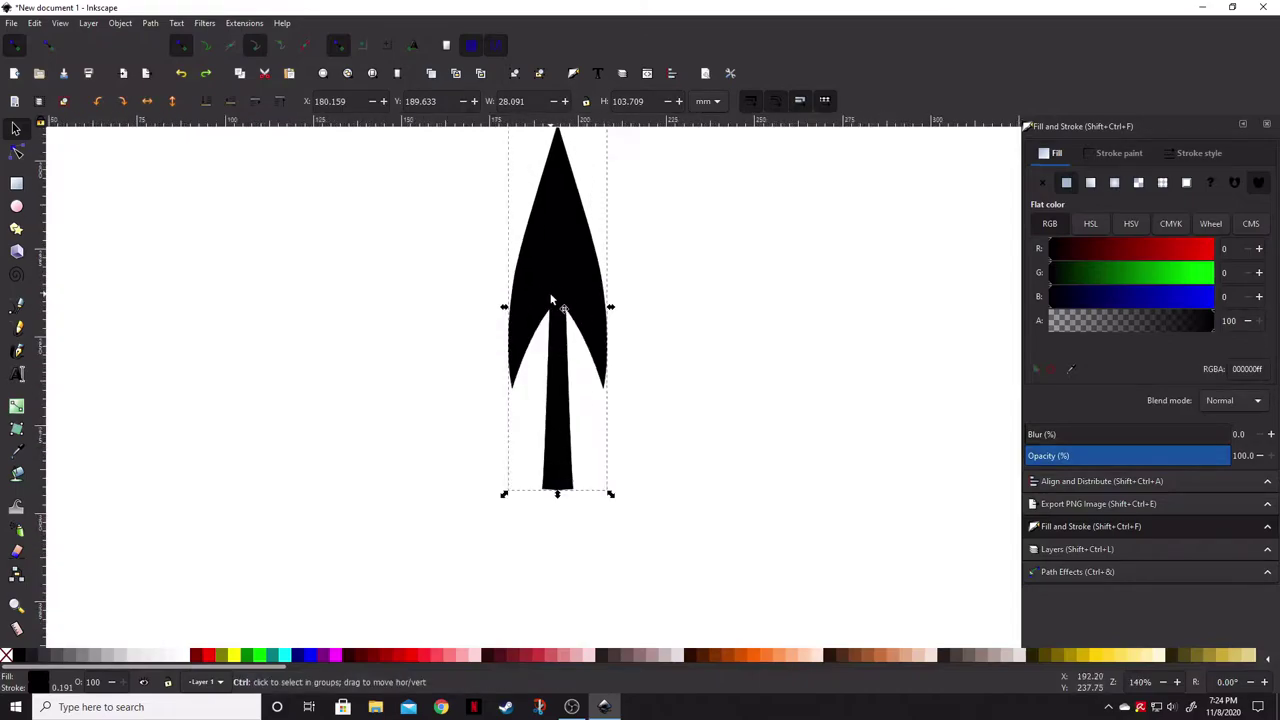
pyautogui.scroll(-1, 555, 272)
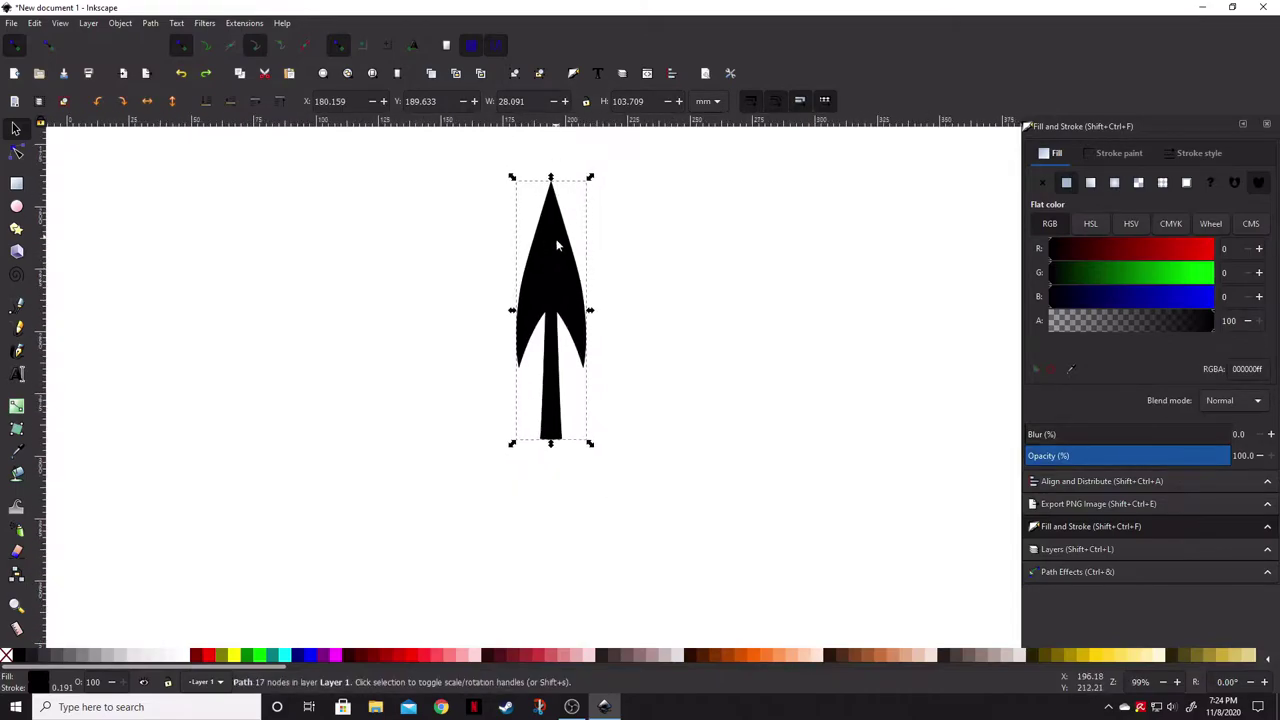
pyautogui.moveTo(551, 178); pyautogui.dragTo(556, 227)
pyautogui.click(637, 546)
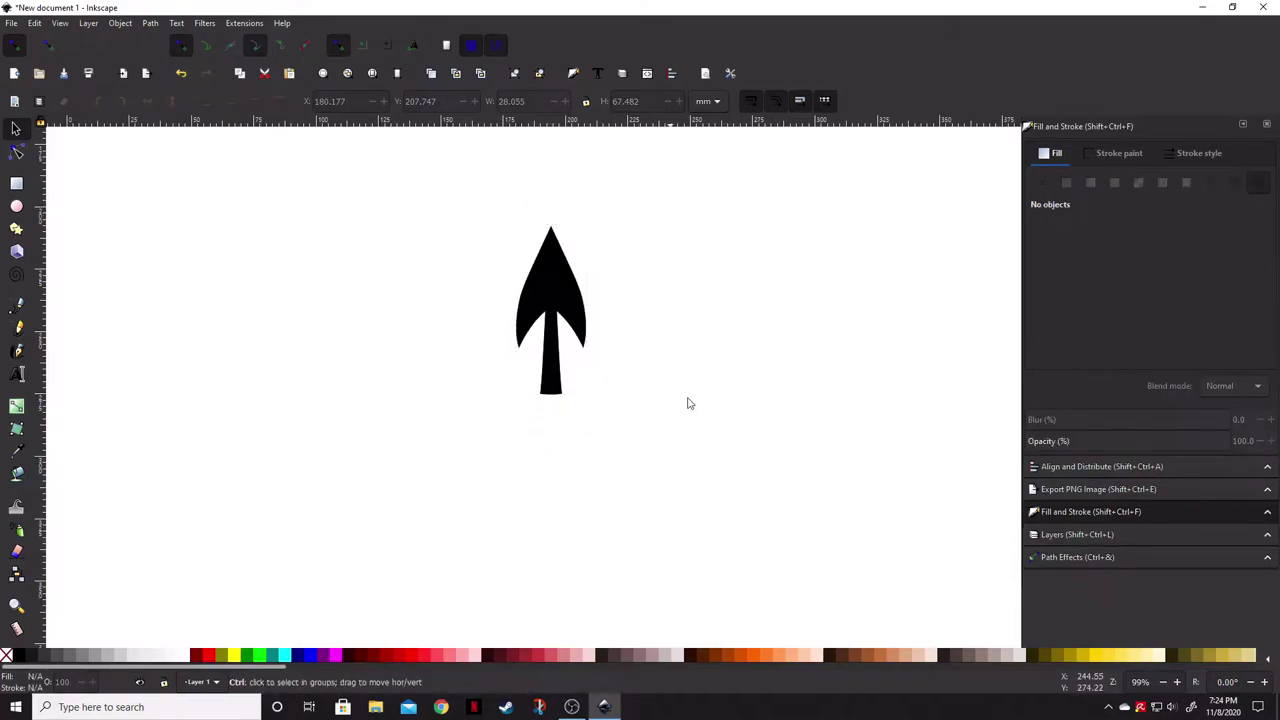
# Step: Move the arrow up and left, testing a rotation and undoing it to keep it upright
pyautogui.scroll(1, 690, 420)
pyautogui.moveTo(569, 300); pyautogui.dragTo(545, 270)
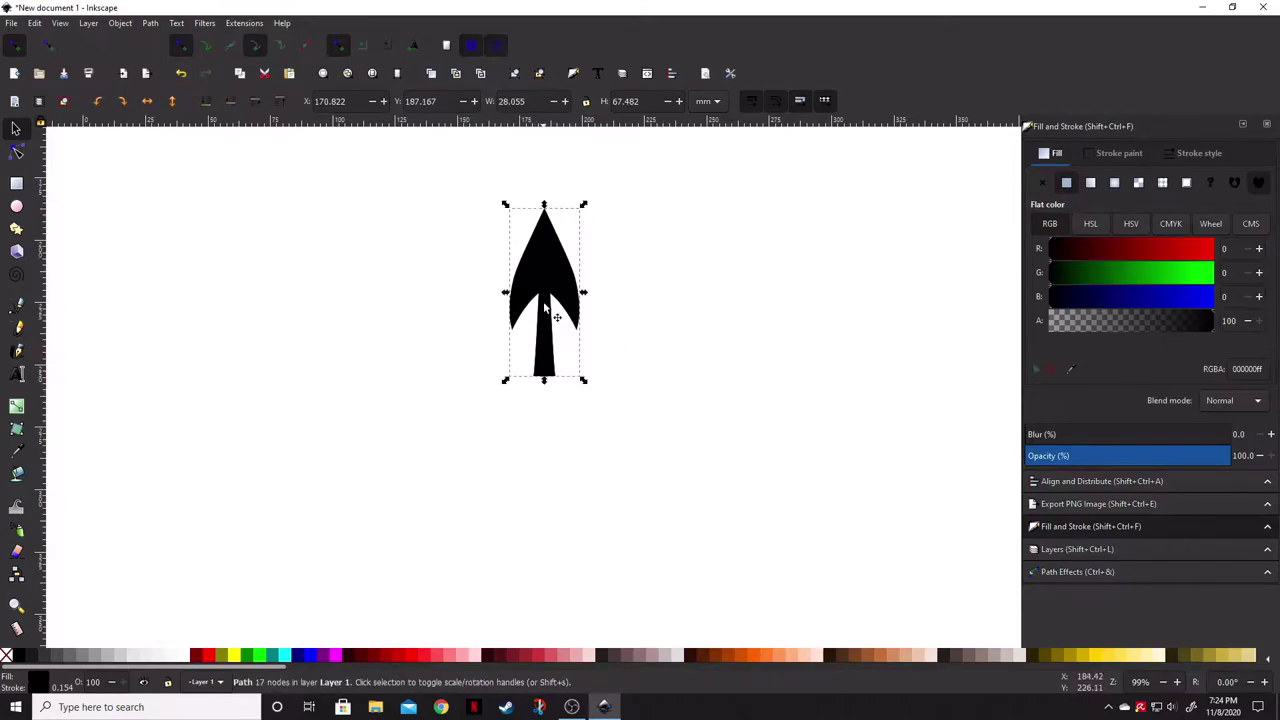
pyautogui.click(549, 258)
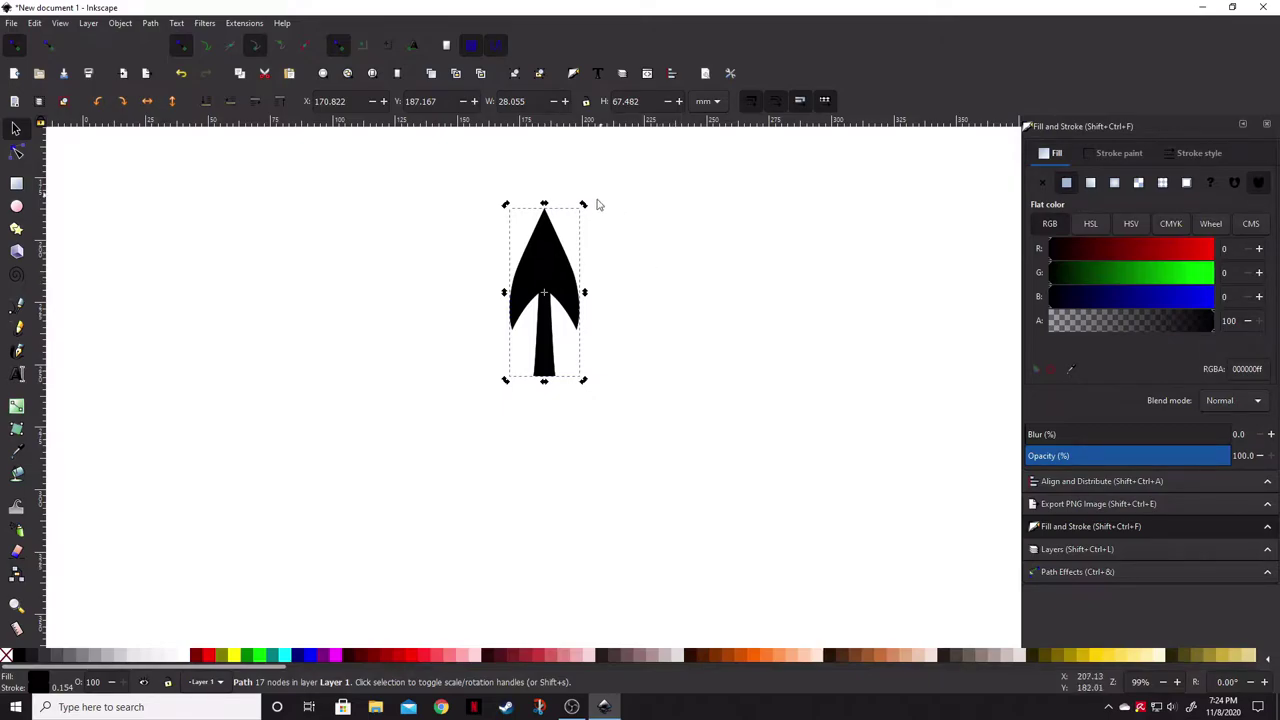
pyautogui.moveTo(585, 205); pyautogui.dragTo(601, 268)
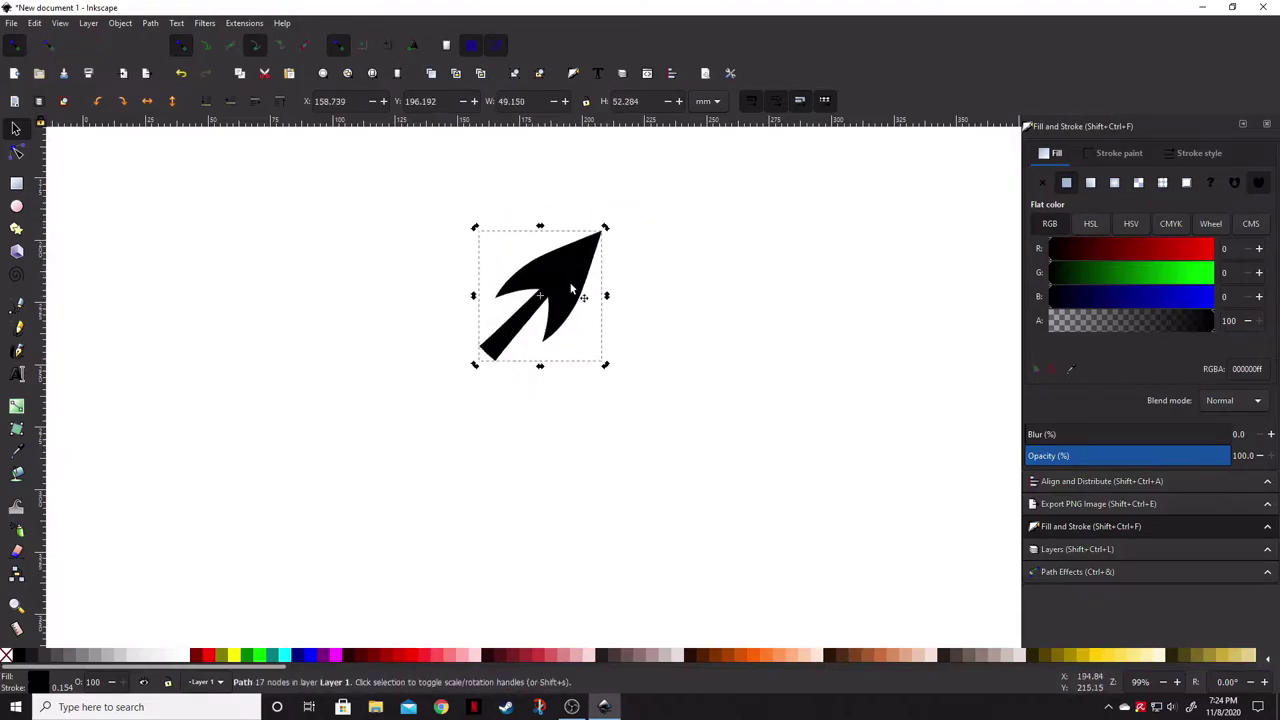
pyautogui.hotkey('ctrl', 'z')
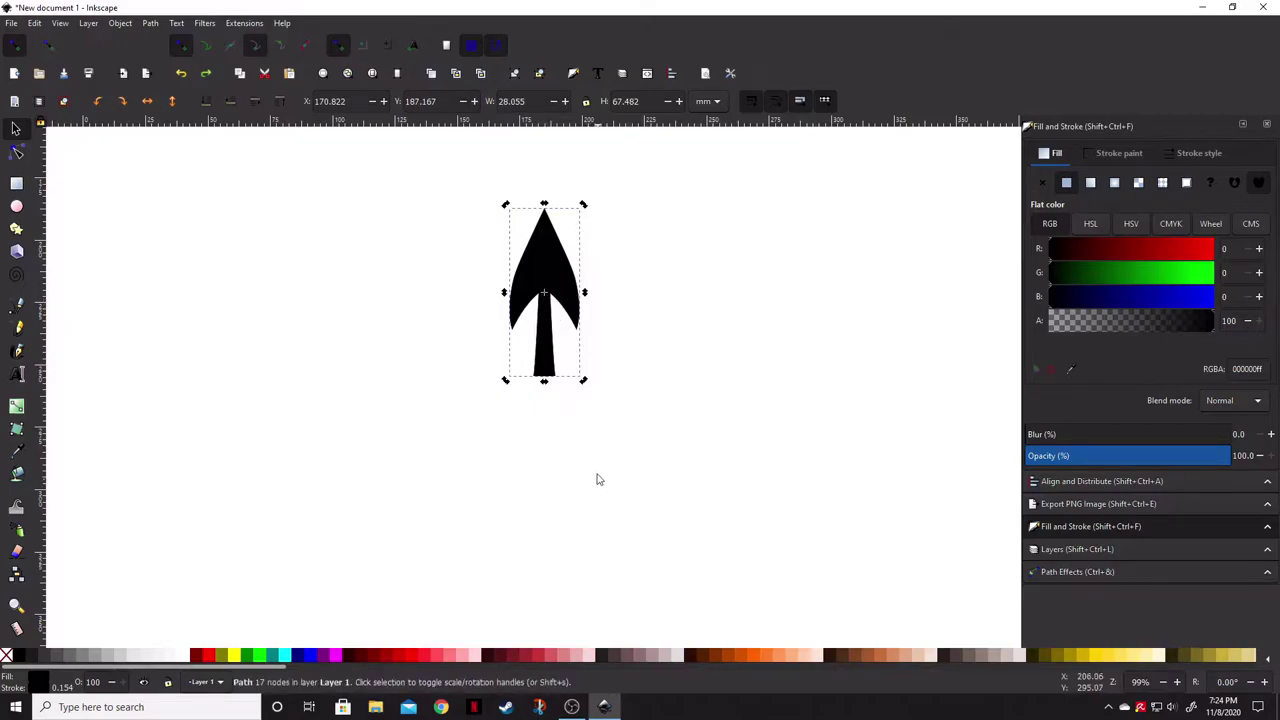
# Step: Move the arrow's pivot below it and test a rotation, then undo the rotation
pyautogui.scroll(-2, 657, 357)
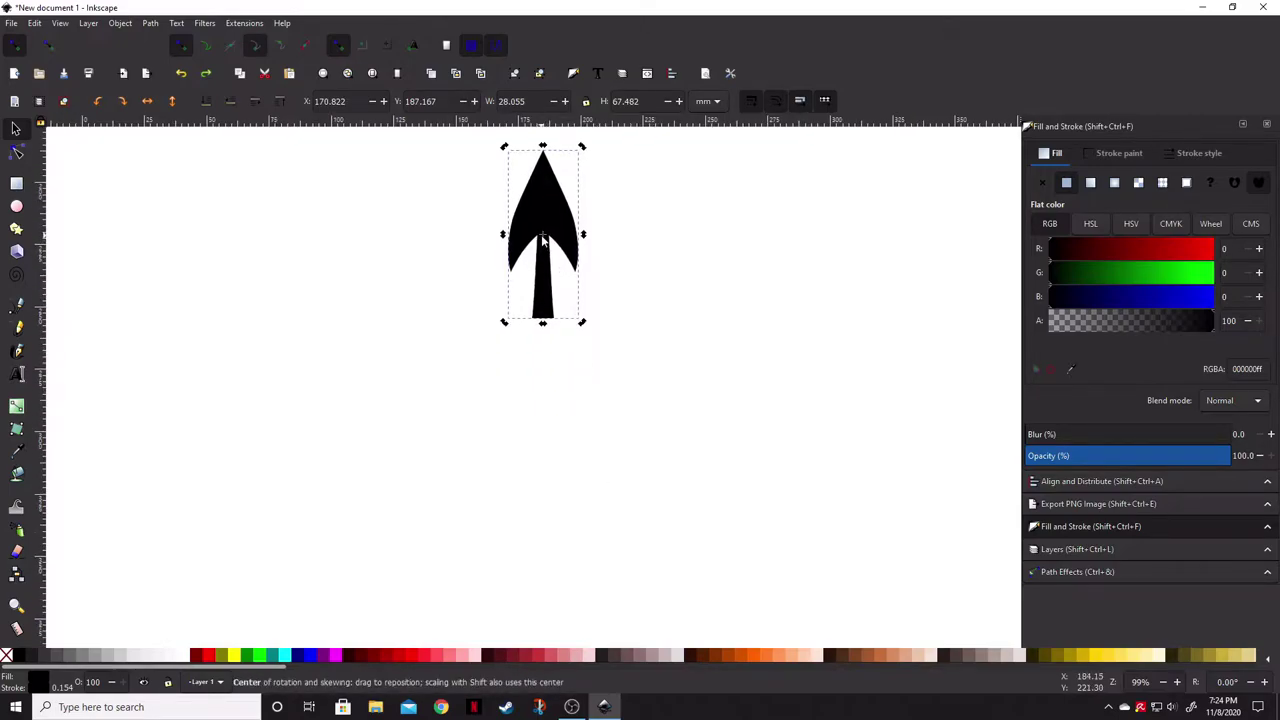
pyautogui.moveTo(542, 237); pyautogui.dragTo(258, 431)
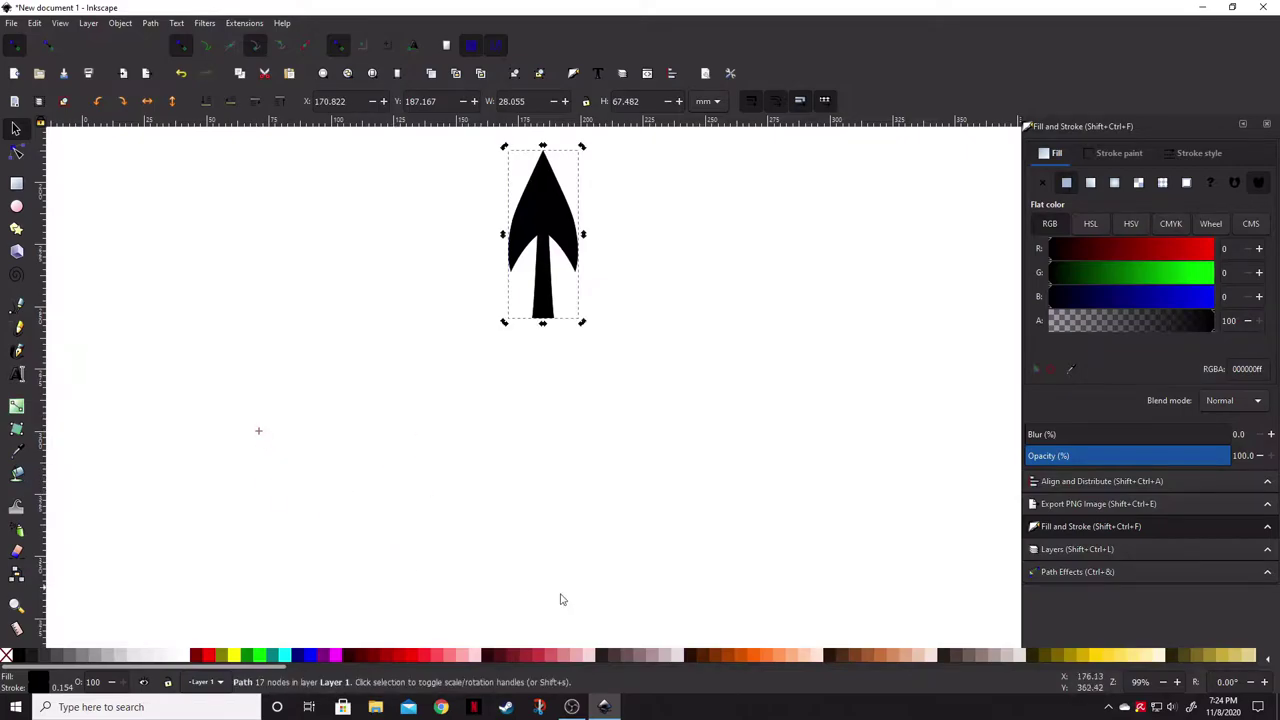
pyautogui.moveTo(586, 324); pyautogui.dragTo(570, 430)
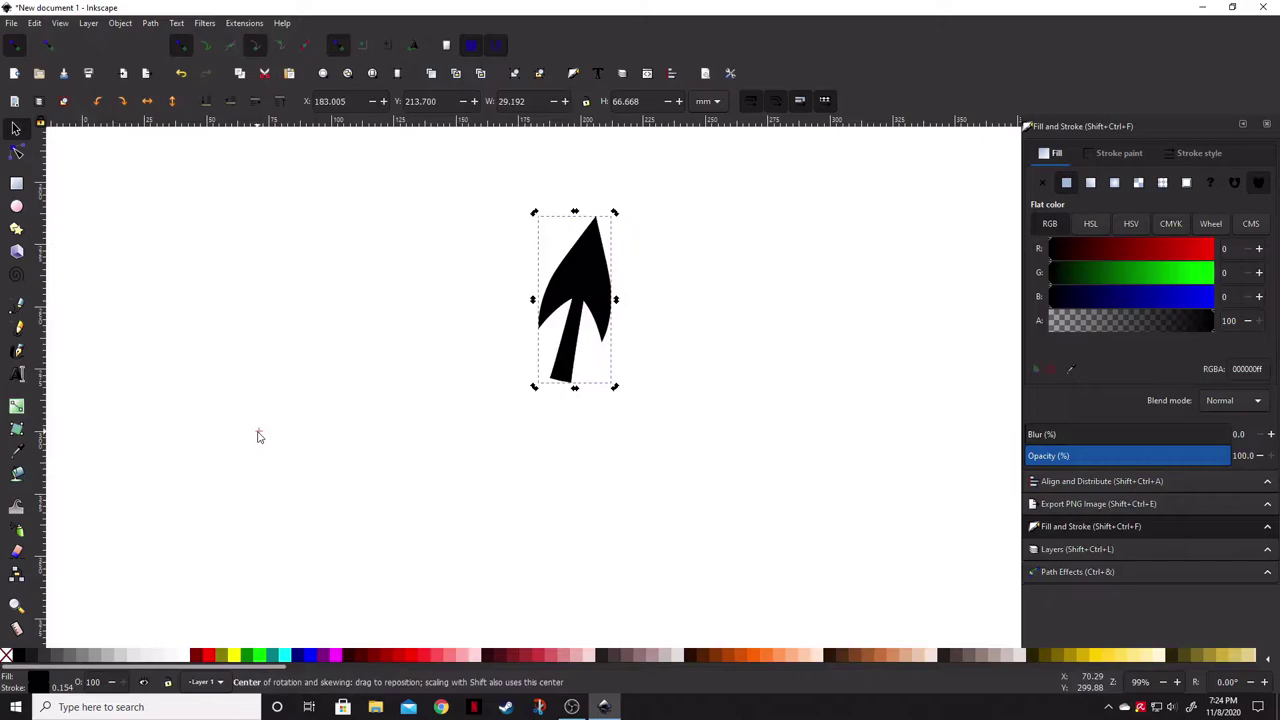
pyautogui.hotkey('ctrl', 'z')
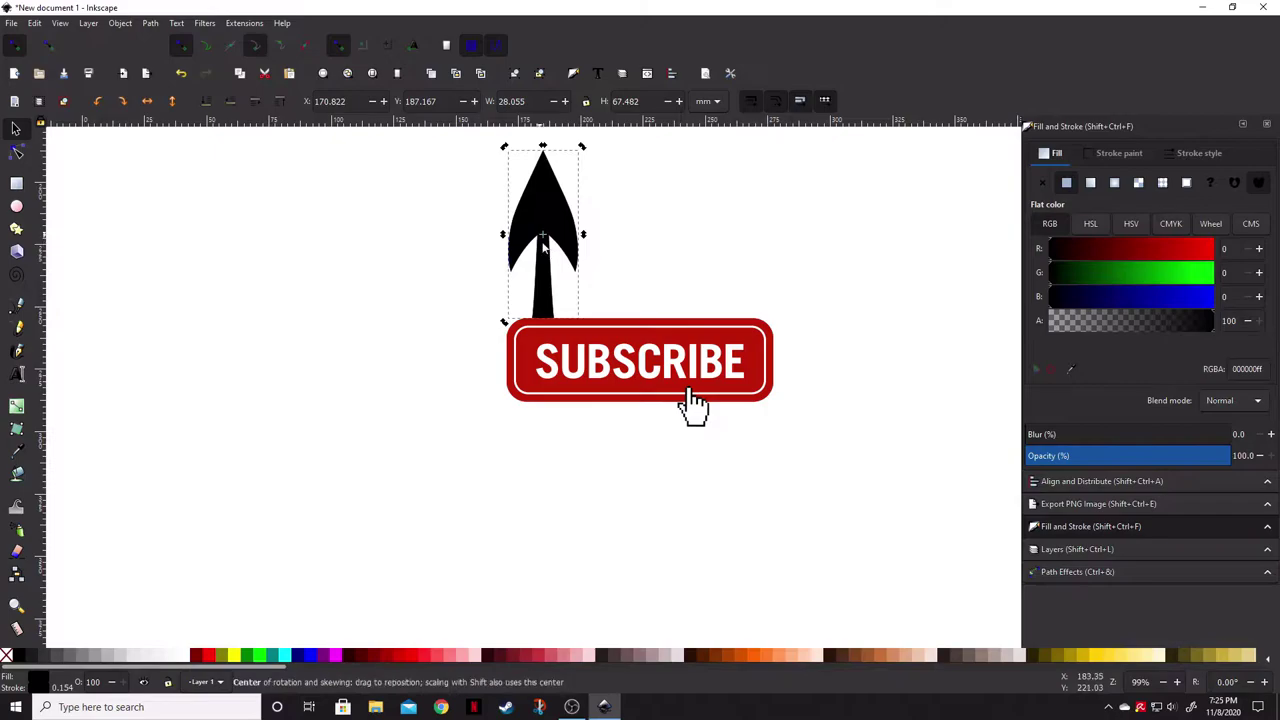
# Step: Drag the rotation pivot straight down, well below the upright arrow
pyautogui.scroll(1, 639, 301)
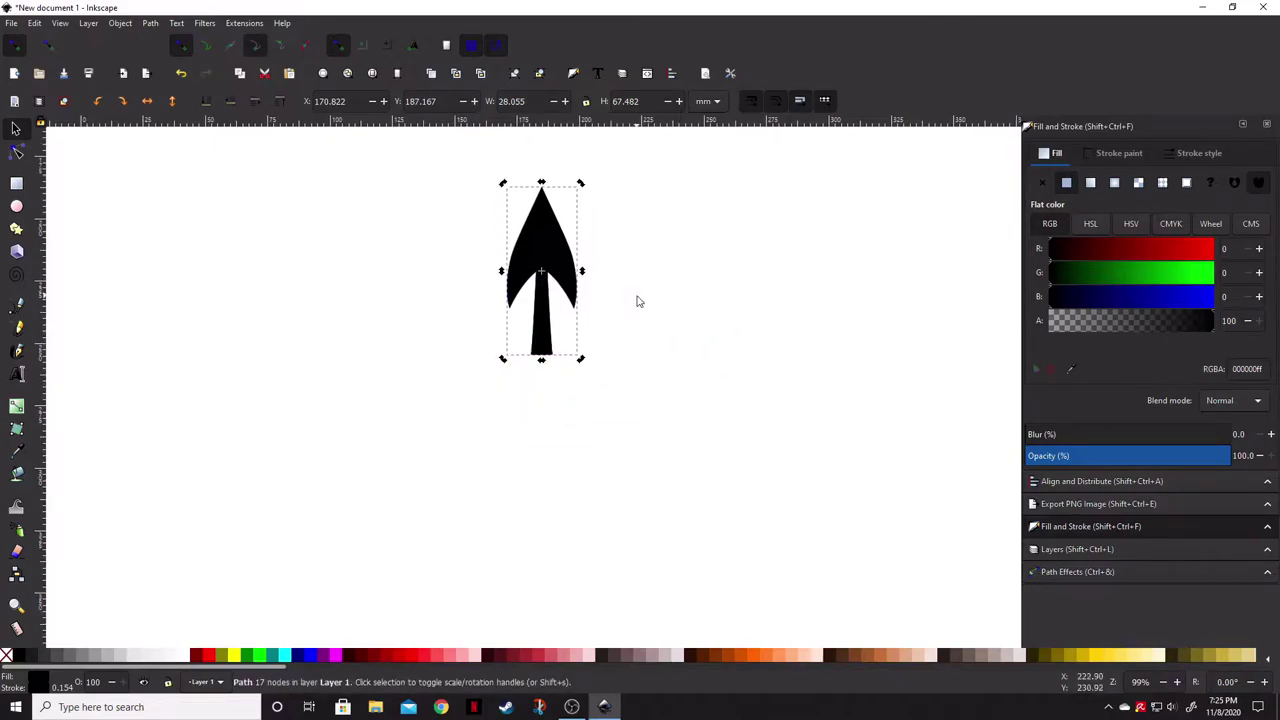
pyautogui.scroll(-2, 646, 350)
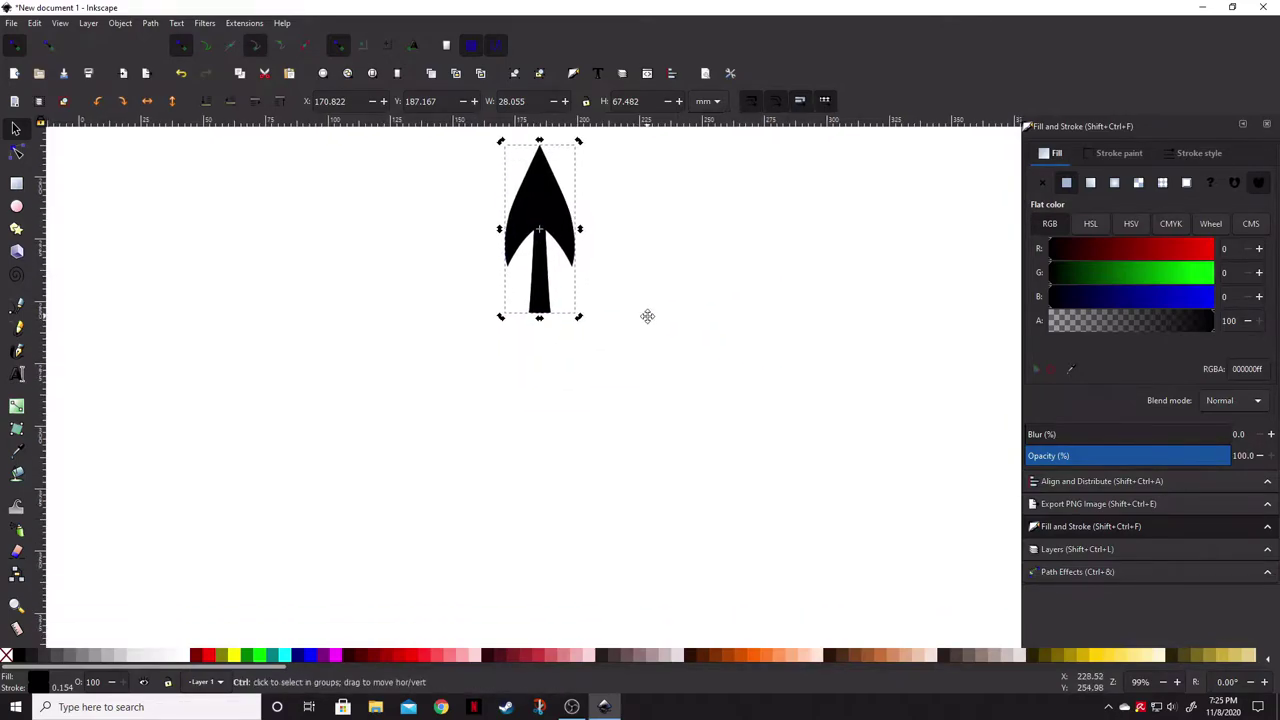
pyautogui.keyDown('ctrl'); pyautogui.scroll(-1, 648, 322); pyautogui.keyUp('ctrl')
pyautogui.scroll(-1, 648, 322)
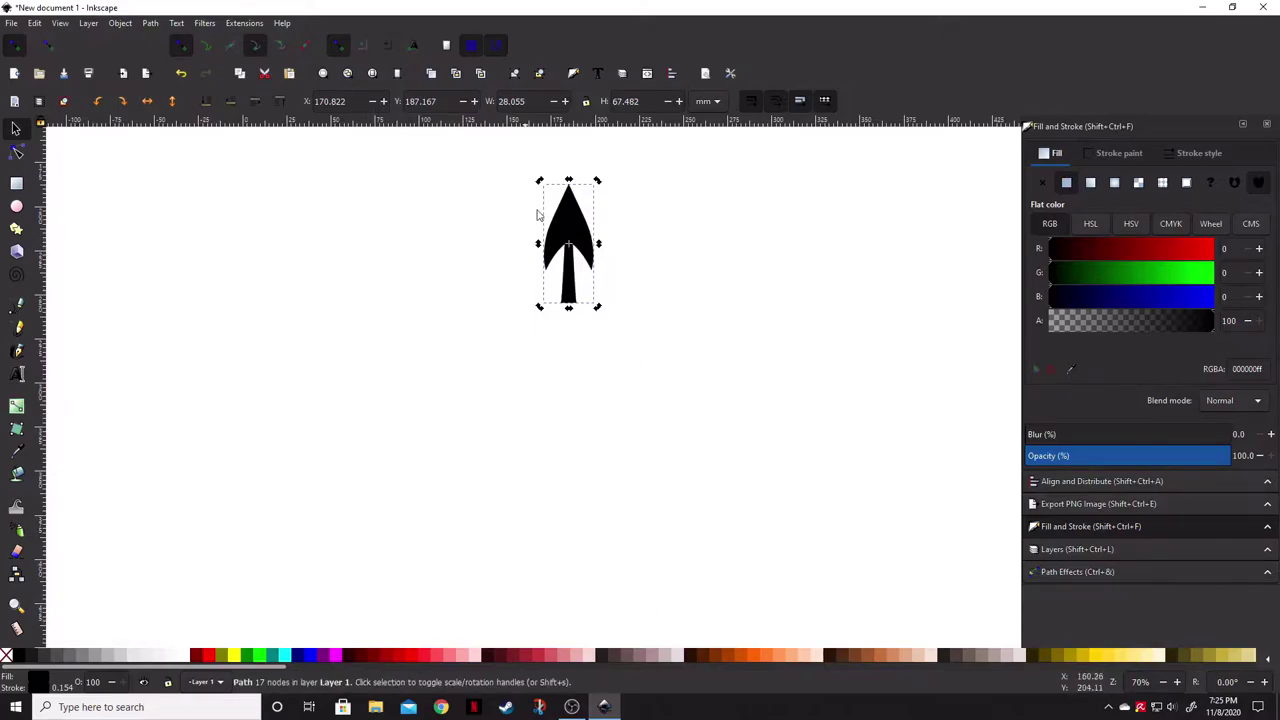
pyautogui.press('ctrl')
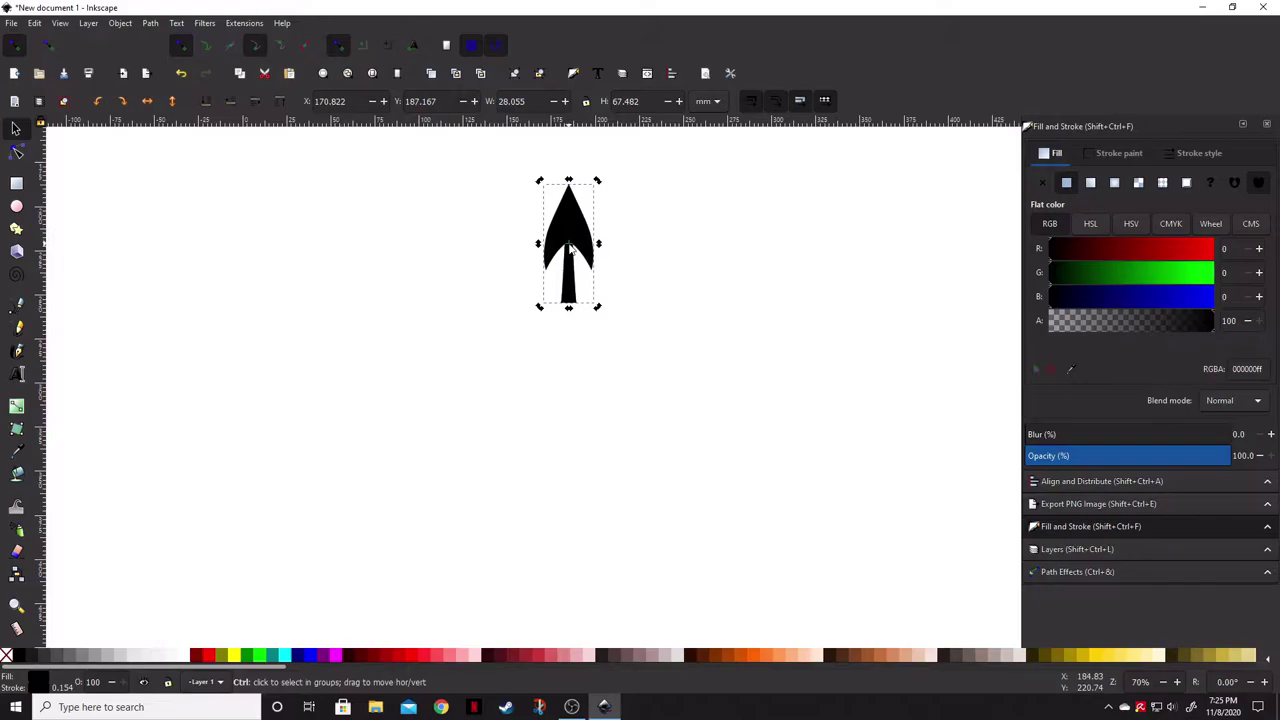
pyautogui.moveTo(568, 250); pyautogui.dragTo(578, 426)
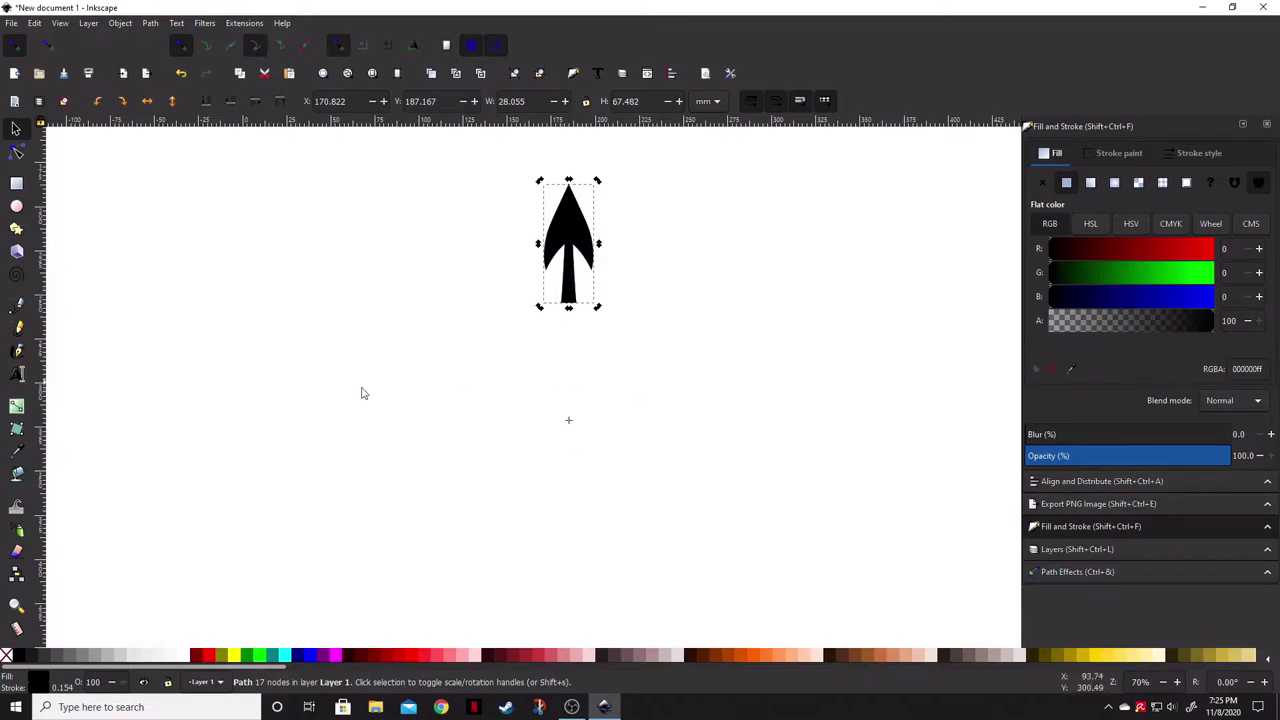
pyautogui.hscroll(2, 698, 398)
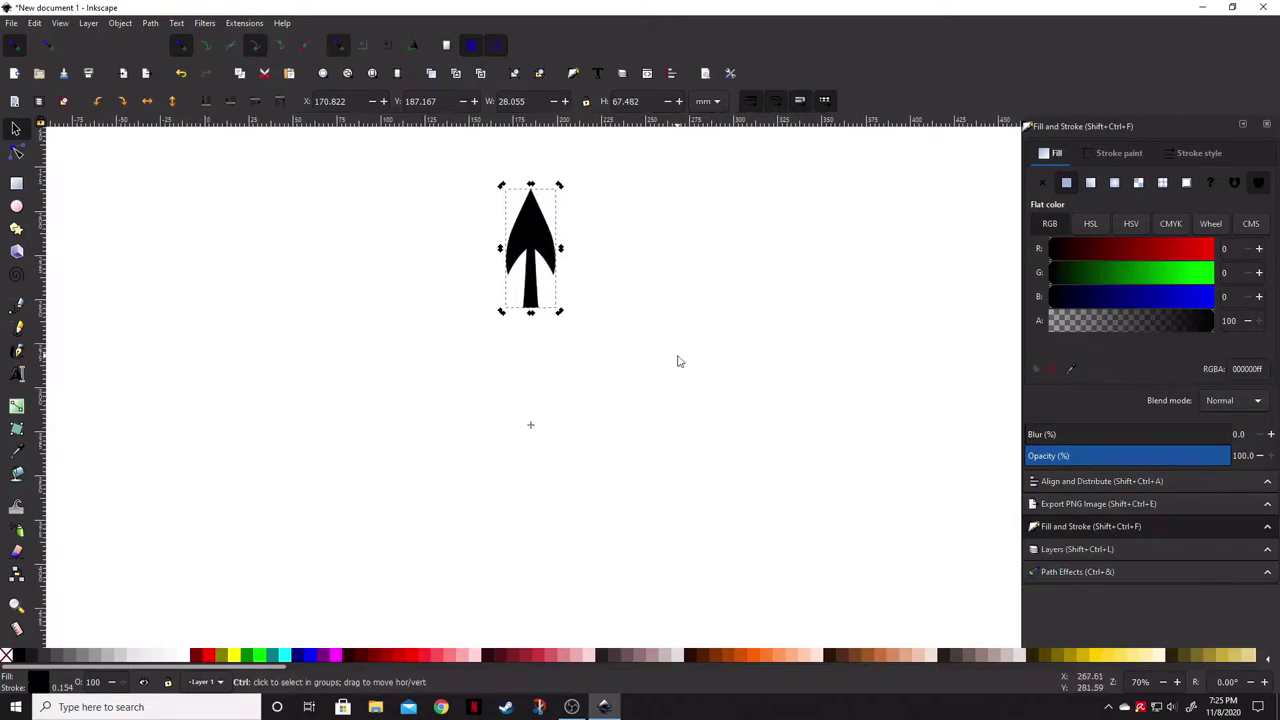
# Step: Rotate the arrow around the pivot in 15° steps, stamping a copy at each angle
pyautogui.rightClick(644, 302)
pyautogui.click(586, 192)
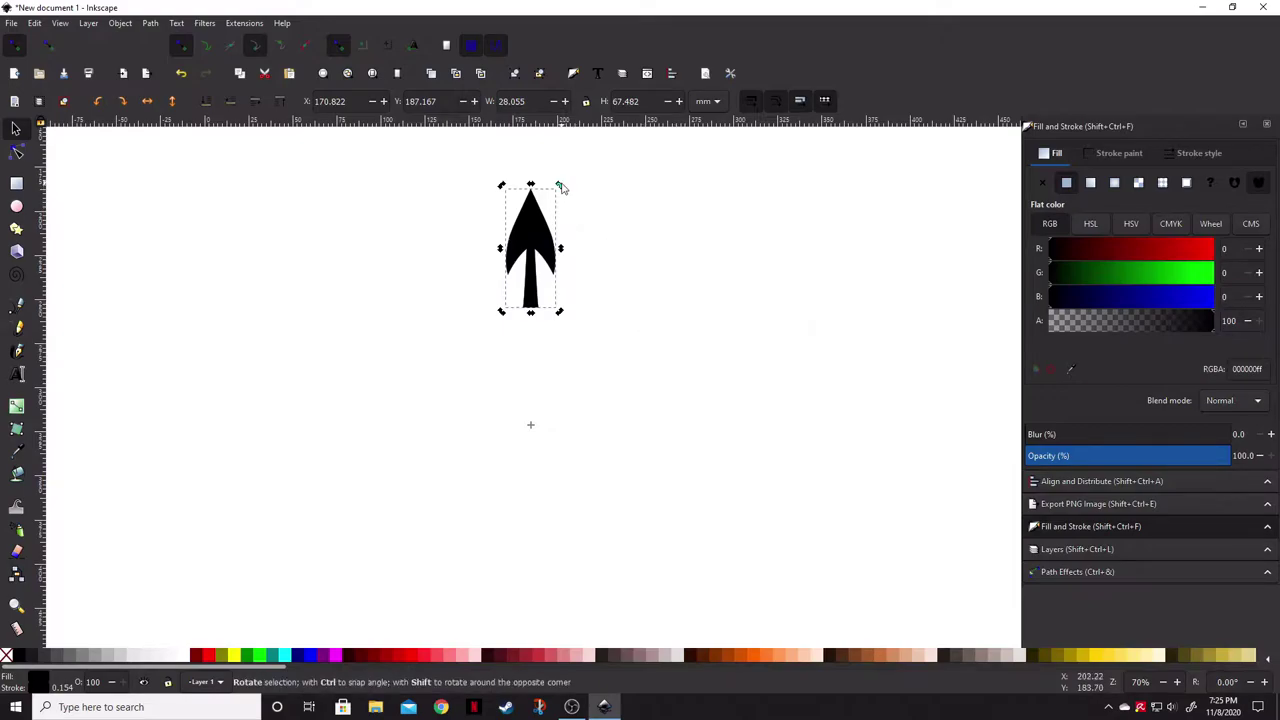
pyautogui.moveTo(560, 189); pyautogui.dragTo(568, 216)
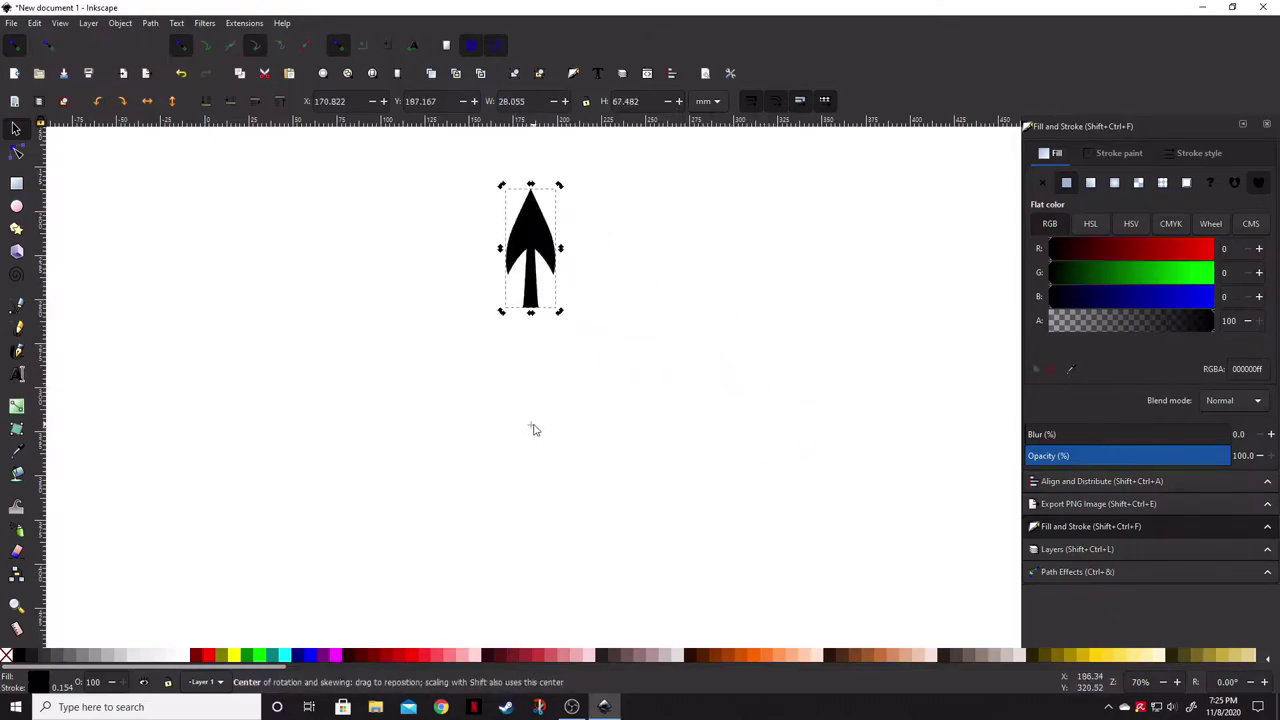
pyautogui.click(549, 199)
pyautogui.moveTo(560, 186)
pyautogui.mouseDown()
pyautogui.moveTo(654, 260)
pyautogui.moveTo(563, 203)
pyautogui.mouseUp()
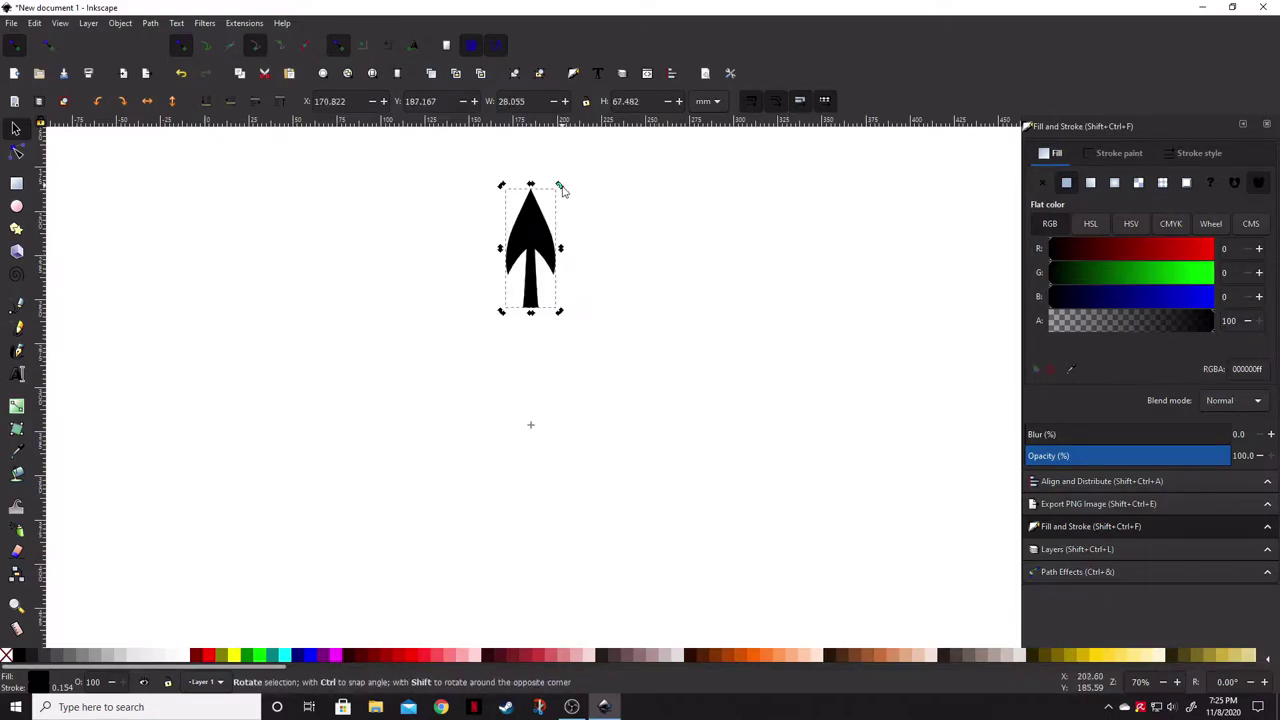
pyautogui.moveTo(560, 186); pyautogui.dragTo(504, 246)
pyautogui.press('space')
pyautogui.press('space')
pyautogui.press('space')
pyautogui.press('space')
pyautogui.press('space')
pyautogui.press('space')
pyautogui.press('space')
pyautogui.press('space')
pyautogui.press('space')
pyautogui.press('space')
pyautogui.press('space')
pyautogui.press('space')
pyautogui.press('space')
pyautogui.press('space')
pyautogui.press('space')
# Step: Undo the latest stamped copies and delete the lower and right-hand zigzag arrow copies
pyautogui.press('Escape')
pyautogui.press('-')
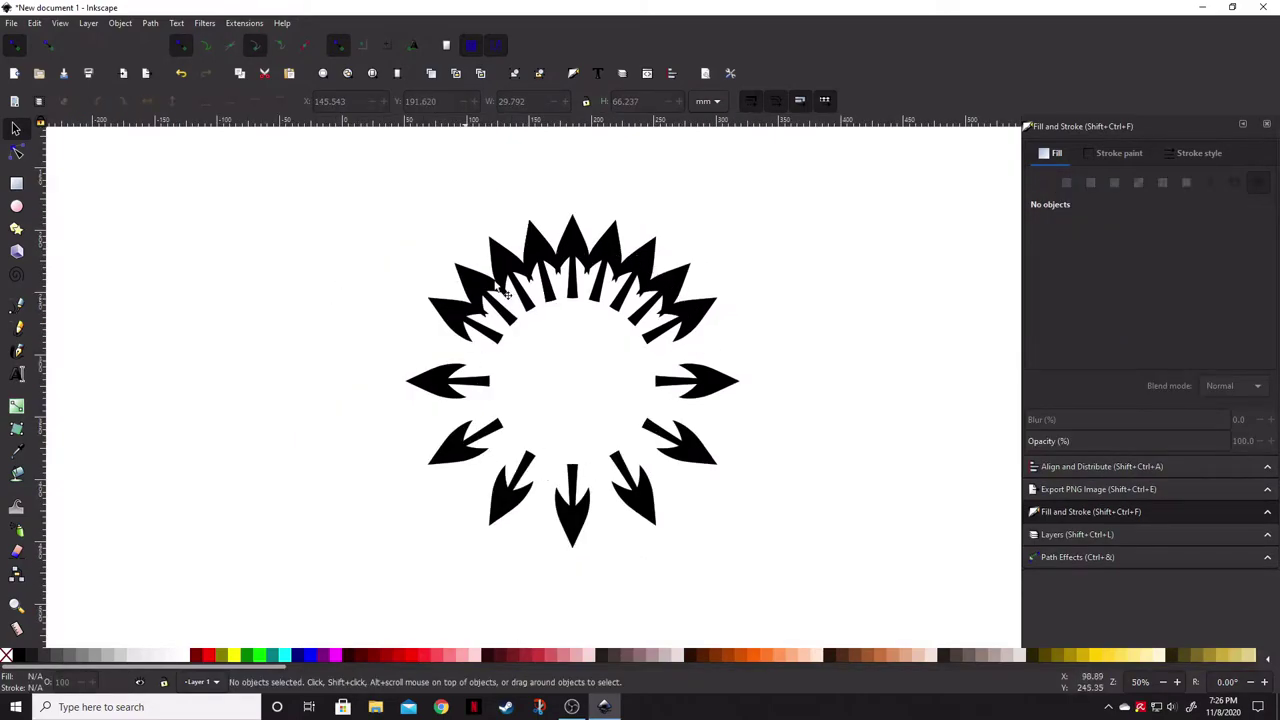
pyautogui.hotkey('ctrl', 'z')
pyautogui.hotkey('ctrl', 'z')
pyautogui.hotkey('ctrl', 'z')
pyautogui.hotkey('ctrl', 'z')
pyautogui.hotkey('ctrl', 'z')
pyautogui.hotkey('ctrl', 'z')
pyautogui.hotkey('ctrl', 'z')
pyautogui.hotkey('ctrl', 'z')
pyautogui.moveTo(785, 545); pyautogui.dragTo(495, 408)
pyautogui.press('Delete')
pyautogui.moveTo(741, 384); pyautogui.dragTo(611, 221)
pyautogui.press('Delete')
# Step: Delete the remaining down-pointing and tilted leftover arrow copies
pyautogui.click(583, 512)
pyautogui.press('Delete')
pyautogui.click(640, 268)
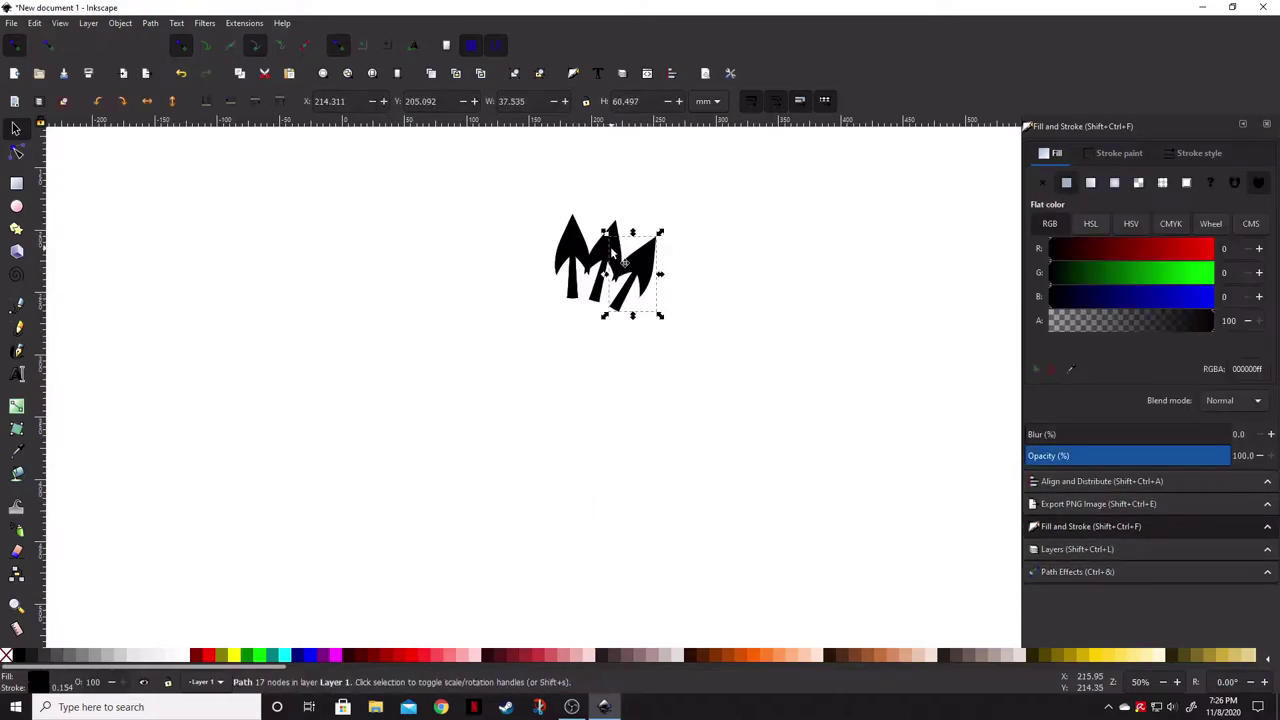
pyautogui.press('Delete')
pyautogui.click(612, 254)
pyautogui.press('Delete')
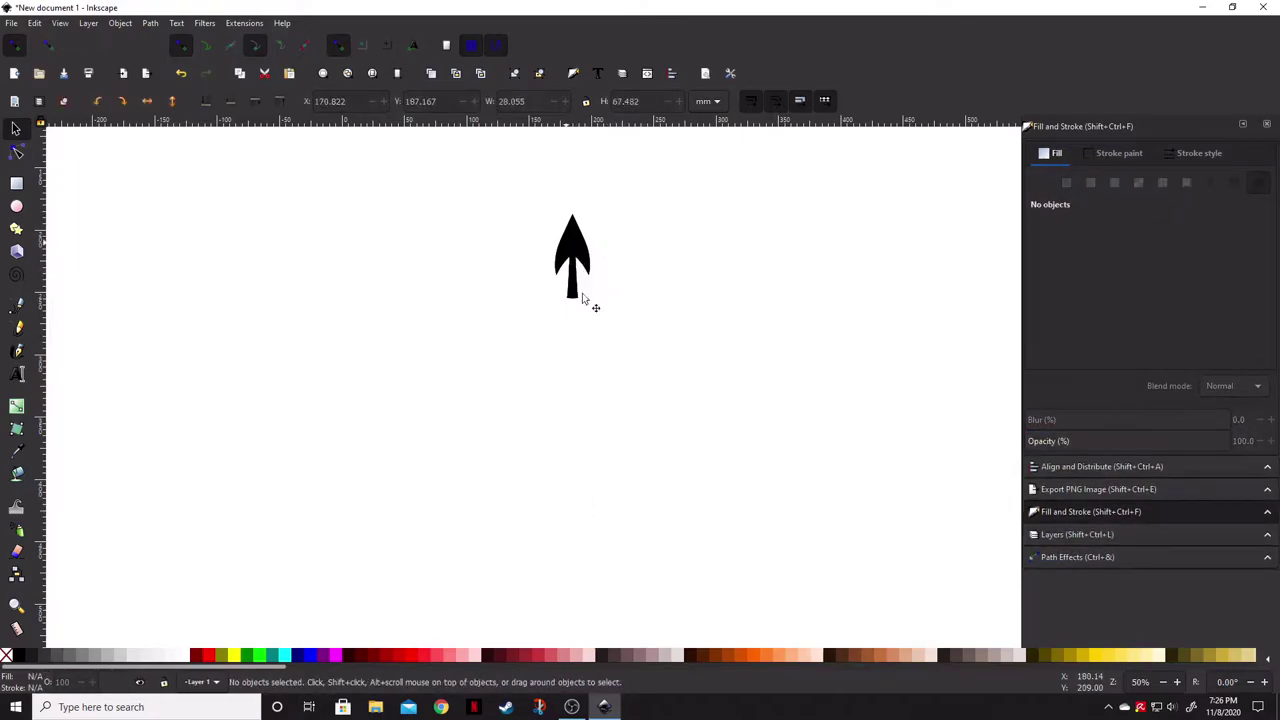
# Step: Reset the remaining arrow's rotation pivot back to its middle
pyautogui.click(575, 262)
pyautogui.scroll(4, 578, 258)
pyautogui.scroll(-2, 577, 258)
pyautogui.click(577, 258)
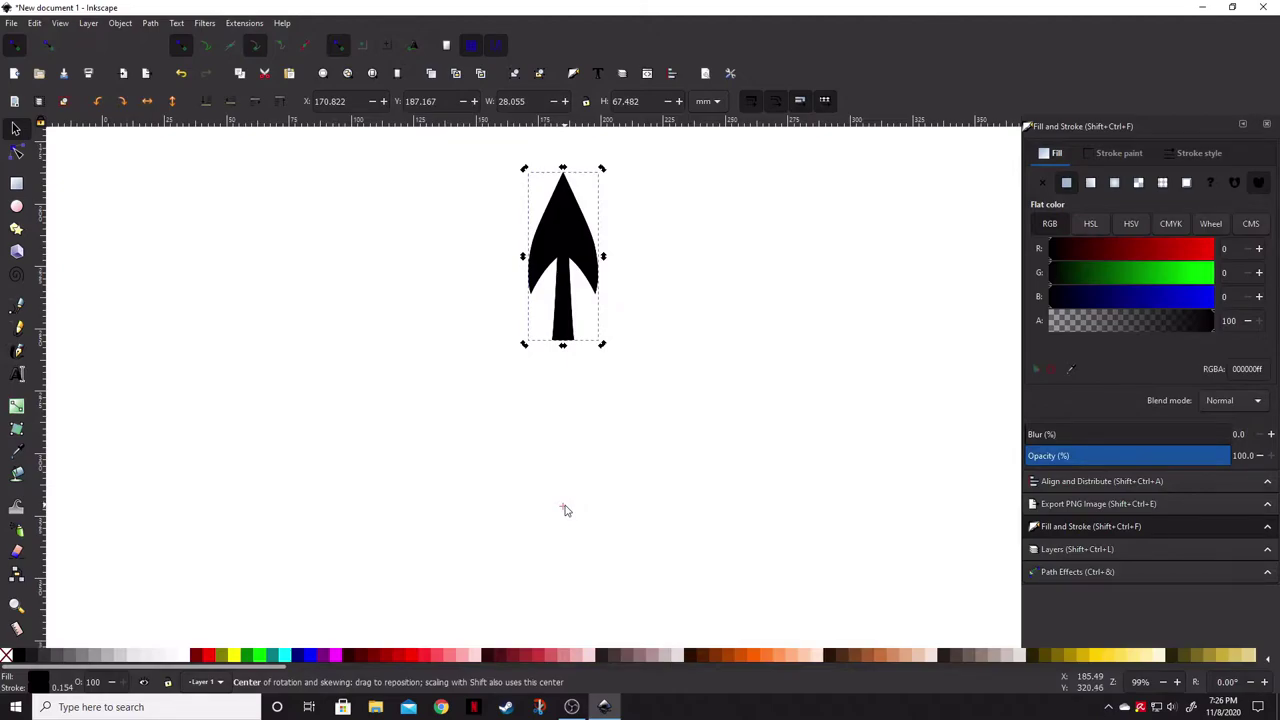
pyautogui.keyDown('shift'); pyautogui.click(565, 510); pyautogui.keyUp('shift')
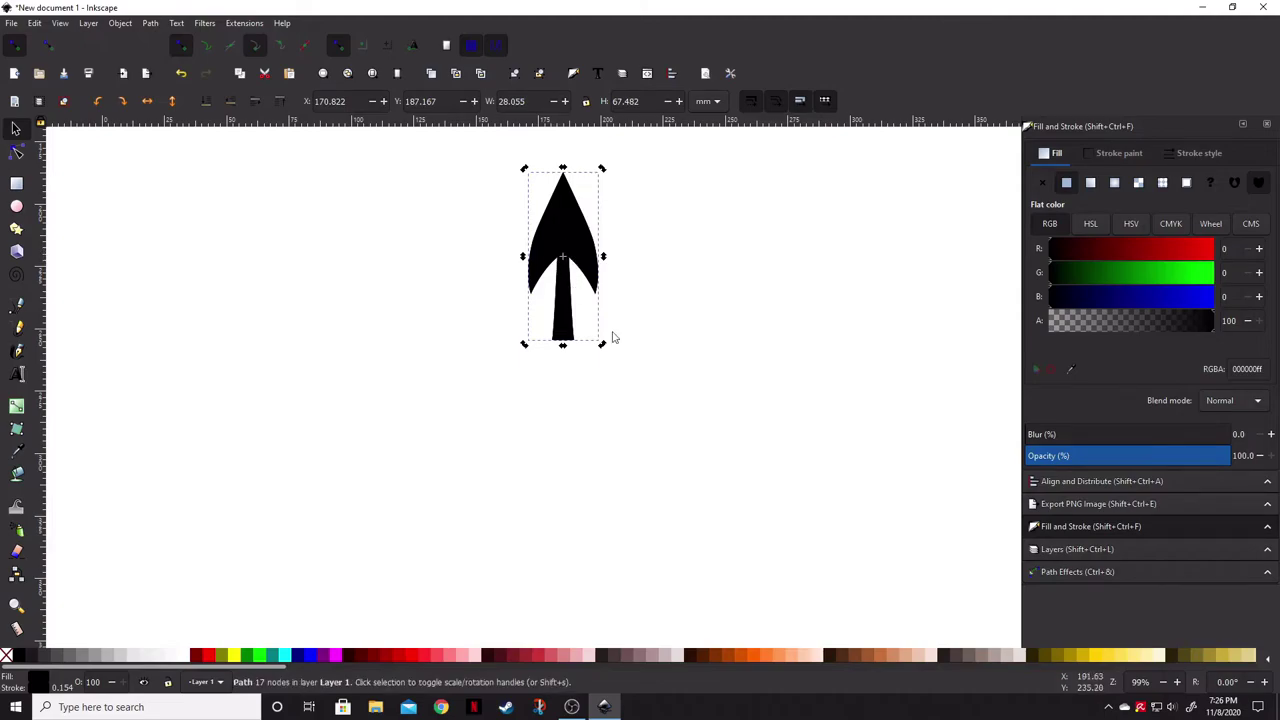
pyautogui.keyDown('ctrl'); pyautogui.scroll(-2, 626, 251); pyautogui.keyUp('ctrl')
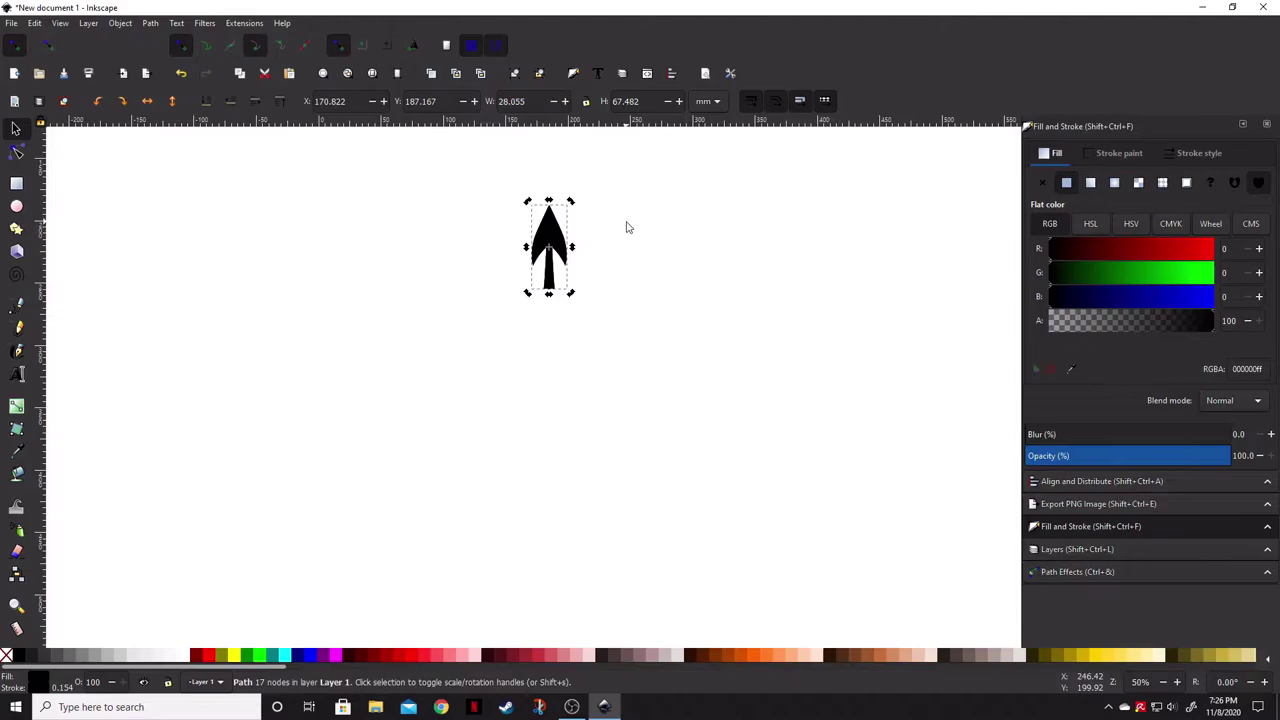
# Step: Draw a large circle with the Ellipse tool
pyautogui.click(16, 206)
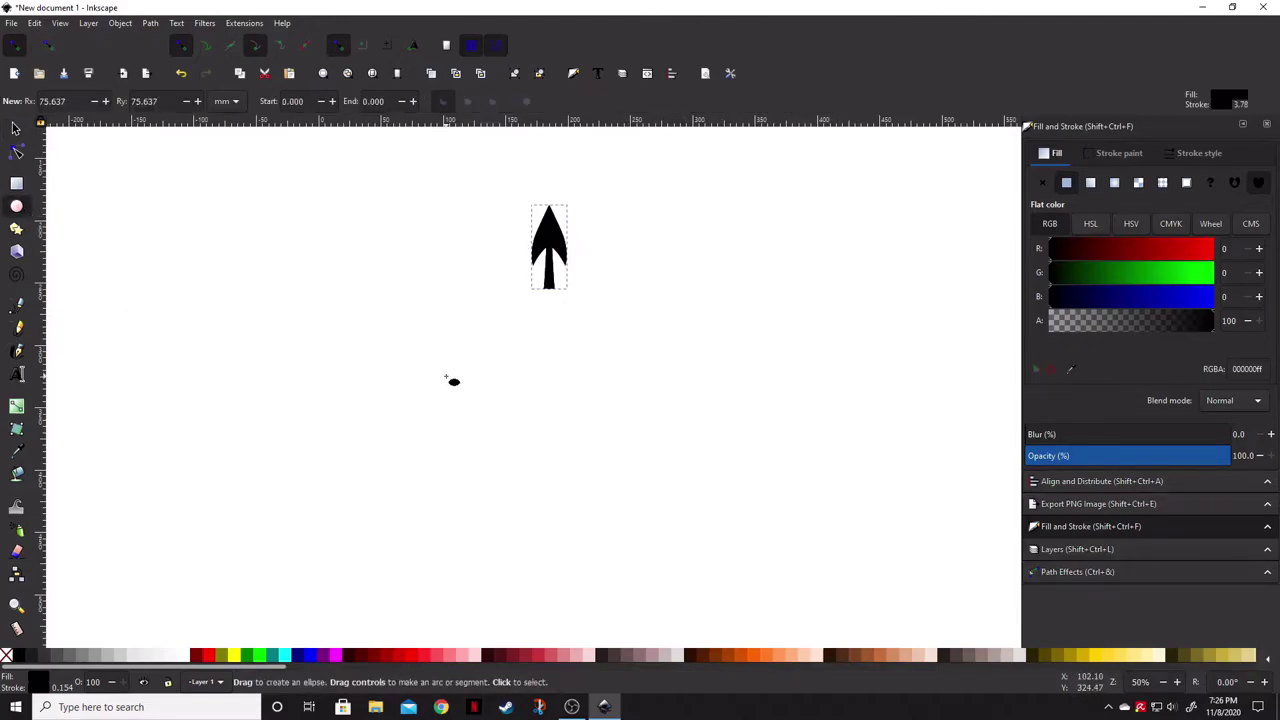
pyautogui.moveTo(340, 288)
pyautogui.mouseDown()
pyautogui.moveTo(505, 447)
pyautogui.moveTo(484, 466)
pyautogui.moveTo(426, 380)
pyautogui.moveTo(463, 374)
pyautogui.moveTo(471, 405)
pyautogui.mouseUp()
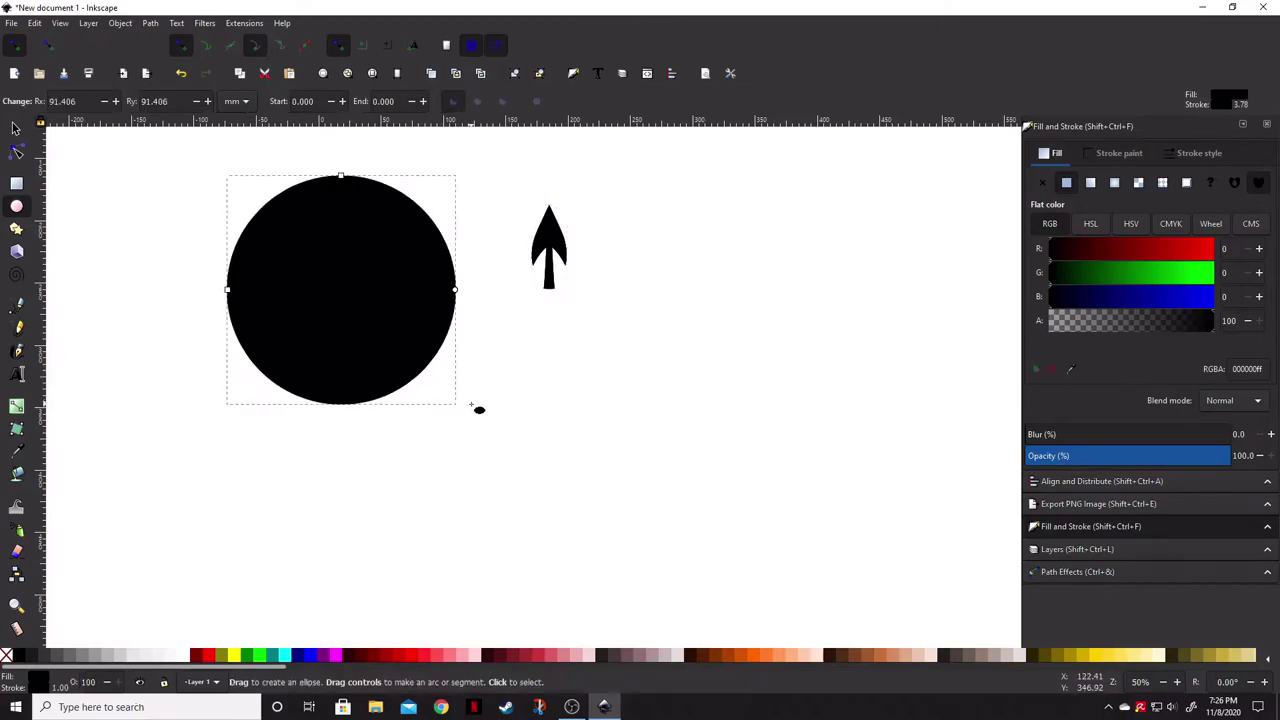
pyautogui.scroll(2, 478, 409)
pyautogui.click(16, 128)
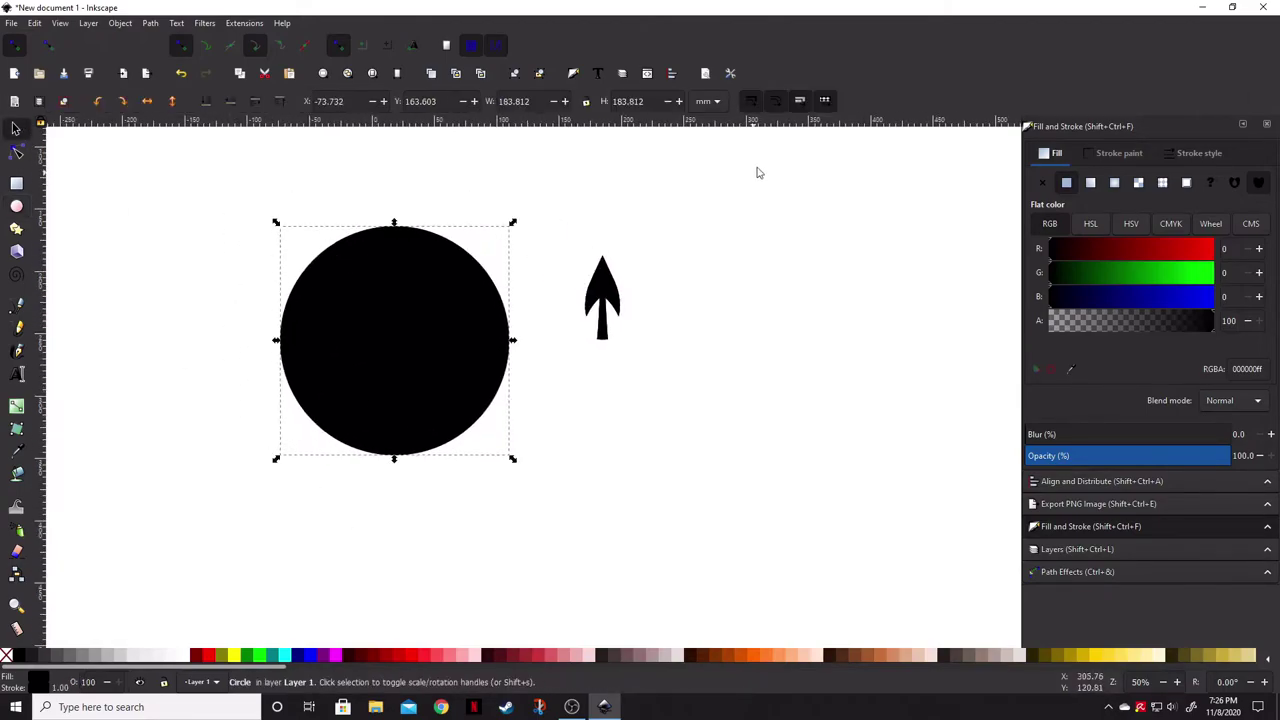
# Step: Set the circle's width to 100 mm and move it below the arrow
pyautogui.write('100')
pyautogui.press('Return')
pyautogui.hotkey('ctrl', 'z')
pyautogui.tripleClick(514, 101)
pyautogui.write('100')
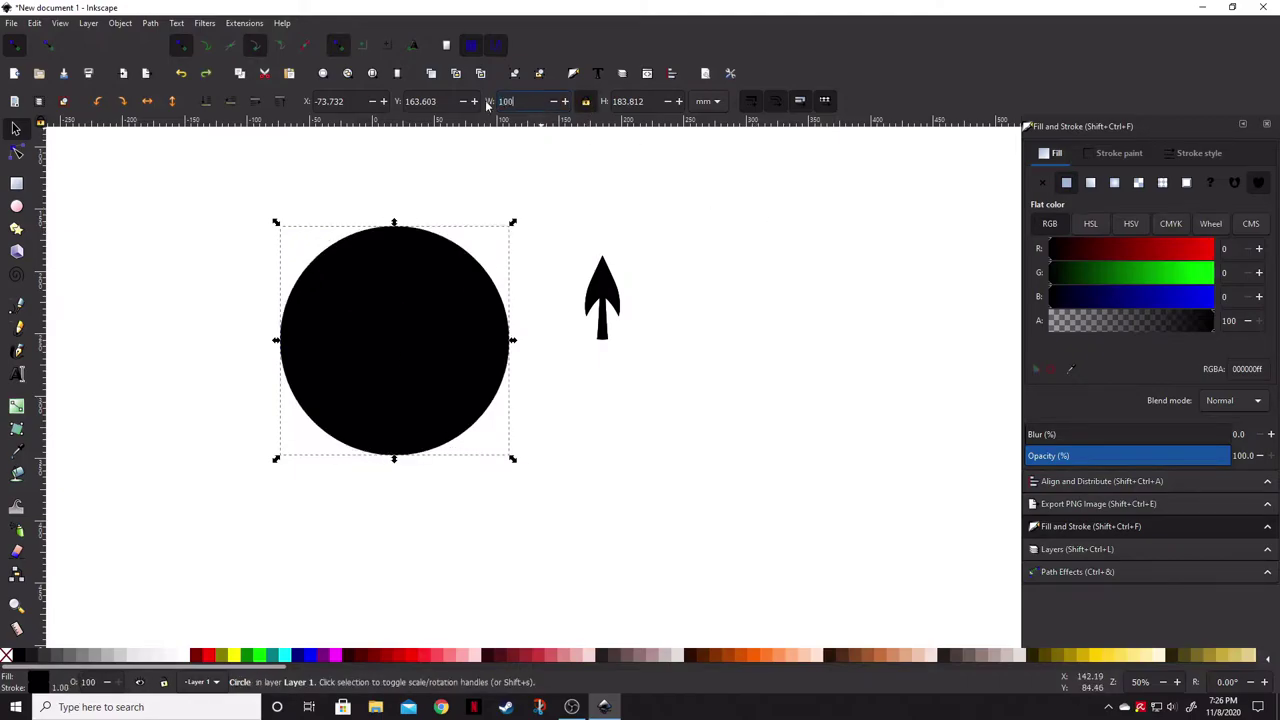
pyautogui.press('Return')
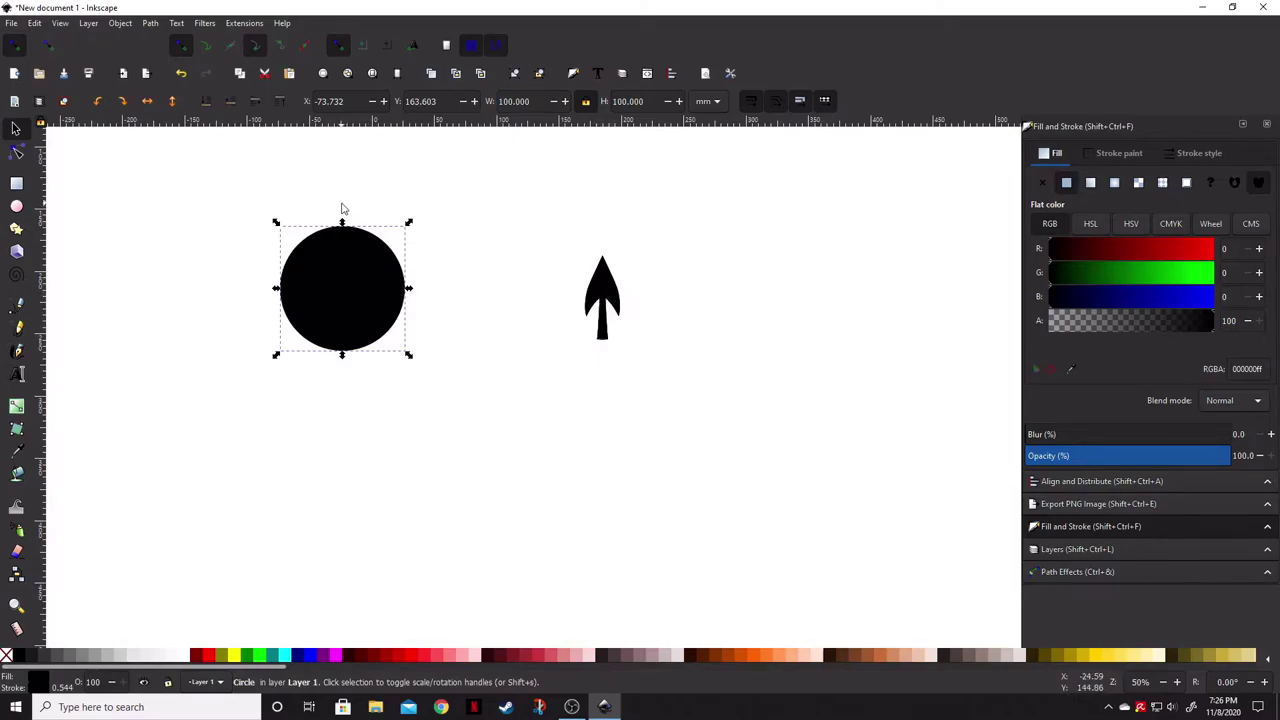
pyautogui.moveTo(358, 302); pyautogui.dragTo(626, 439)
pyautogui.keyDown('ctrl'); pyautogui.scroll(2, 706, 363); pyautogui.keyUp('ctrl')
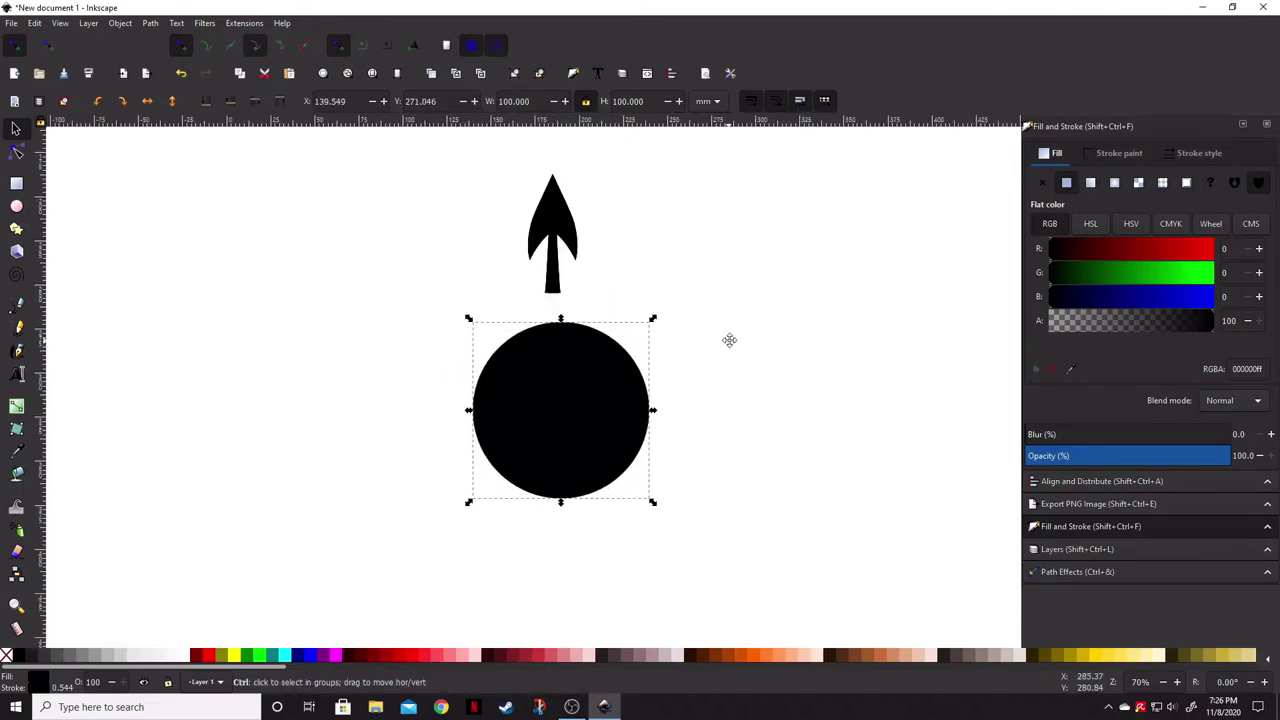
# Step: Duplicate the arrow, delete the extra copy, and open Align and Distribute with the arrow selected
pyautogui.click(568, 224)
pyautogui.hotkey('ctrl', 'd')
pyautogui.moveTo(568, 224); pyautogui.dragTo(494, 224)
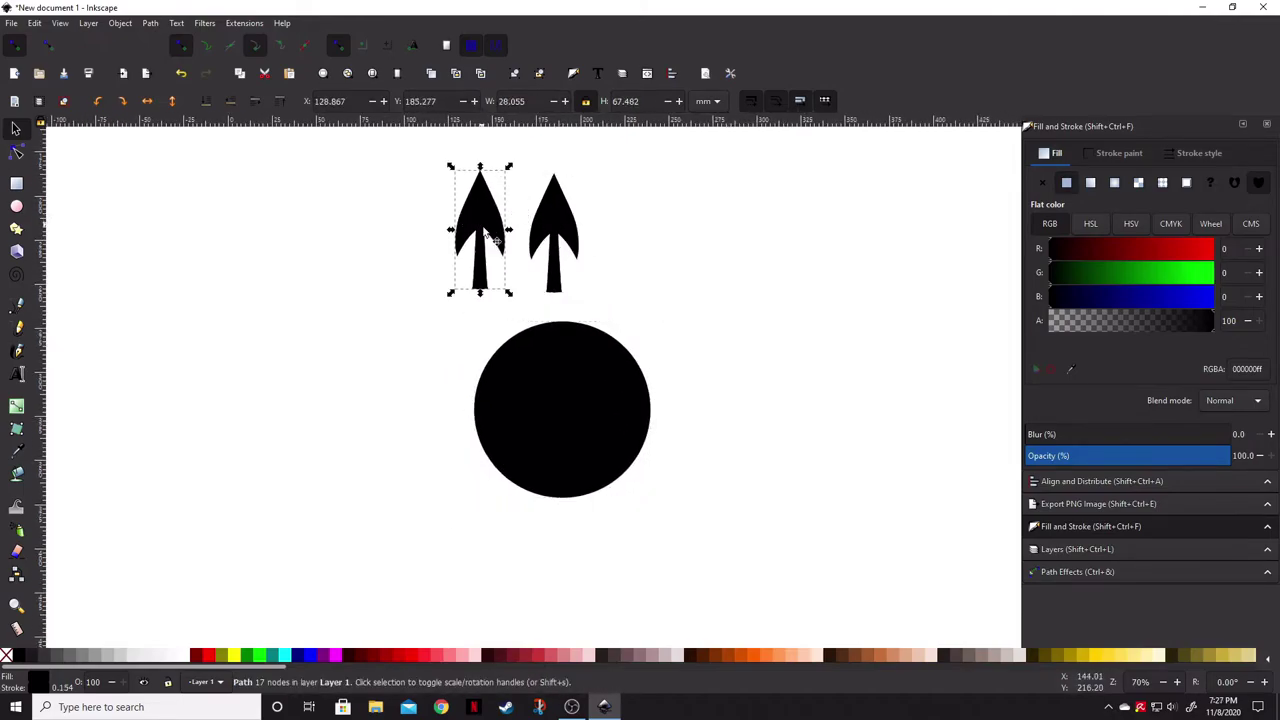
pyautogui.press('Tab')
pyautogui.press('Delete')
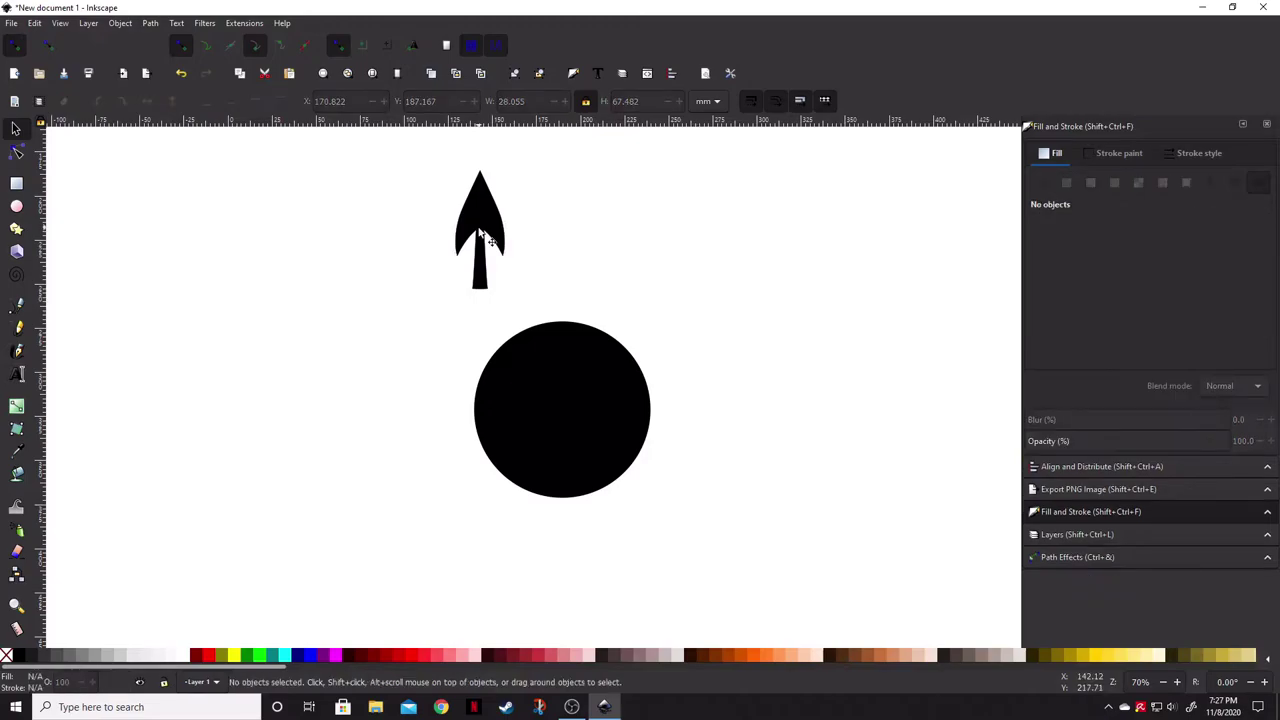
pyautogui.click(490, 232)
pyautogui.hotkey('ctrl', 'shift', 'a')
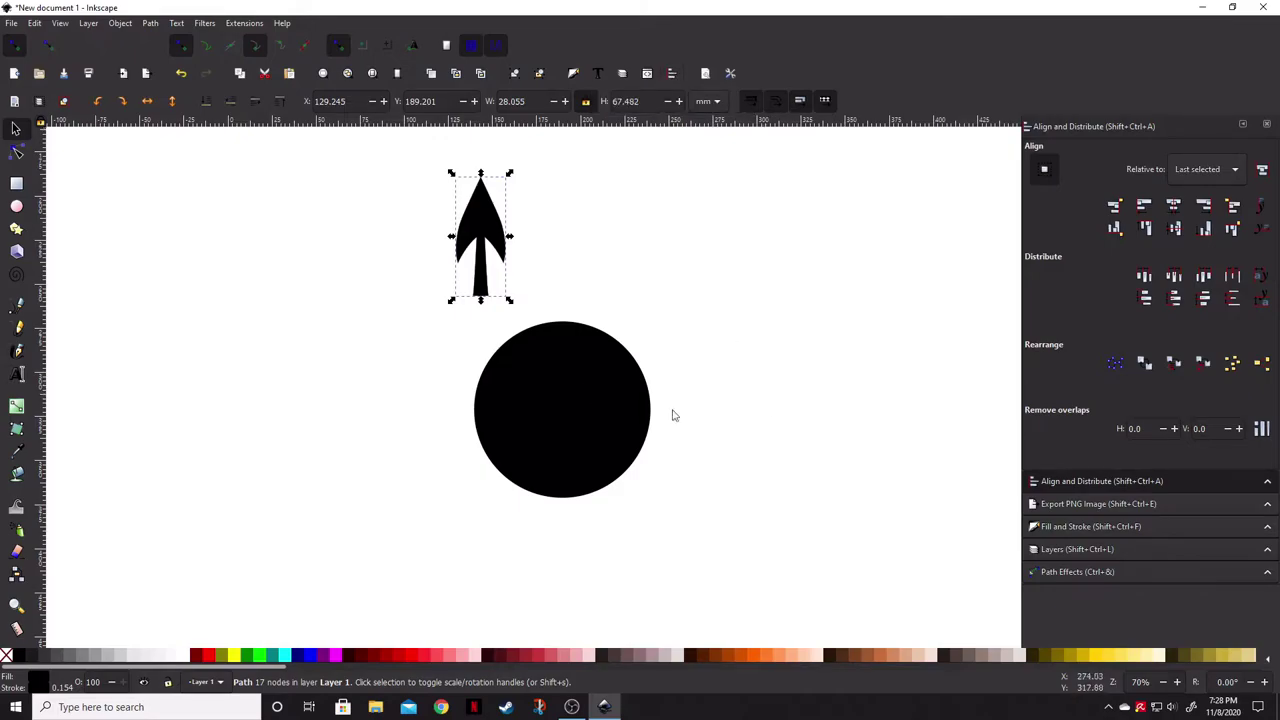
# Step: Align the arrow's bottom edge to the circle's top edge, using the circle as anchor
pyautogui.click(674, 231)
pyautogui.click(490, 230)
pyautogui.keyDown('shift'); pyautogui.click(544, 390); pyautogui.keyUp('shift')
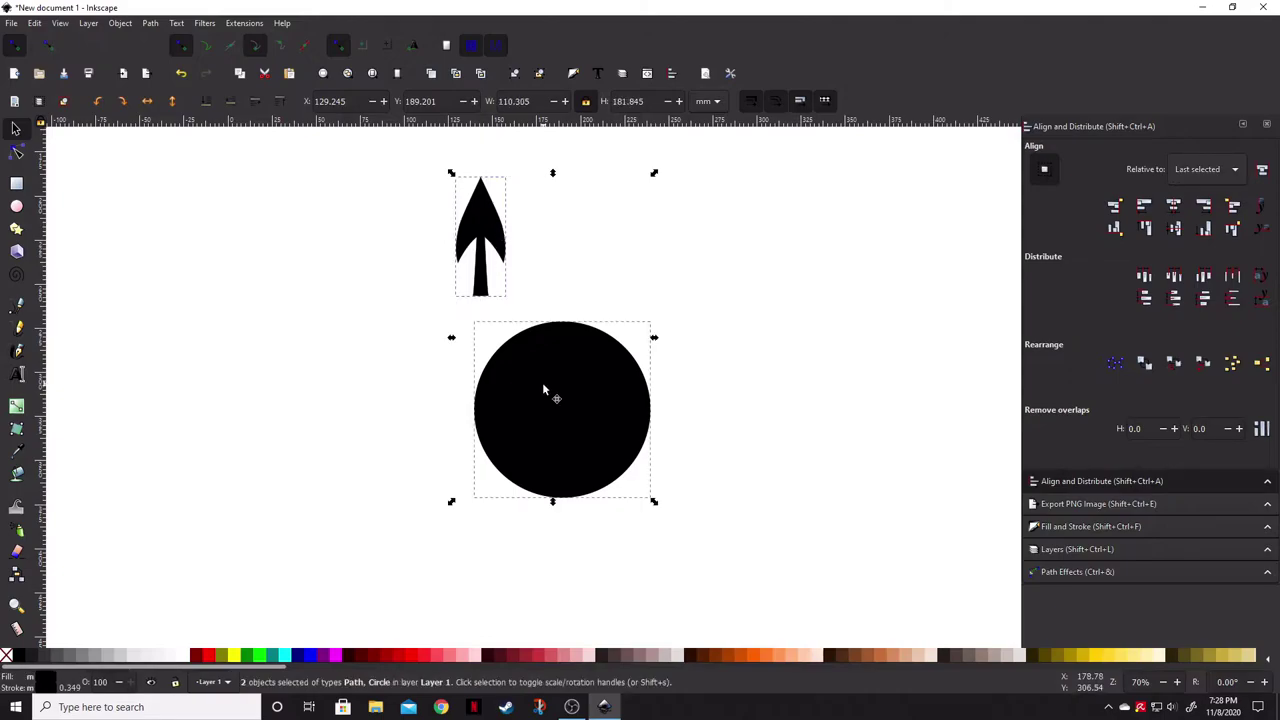
pyautogui.click(1114, 228)
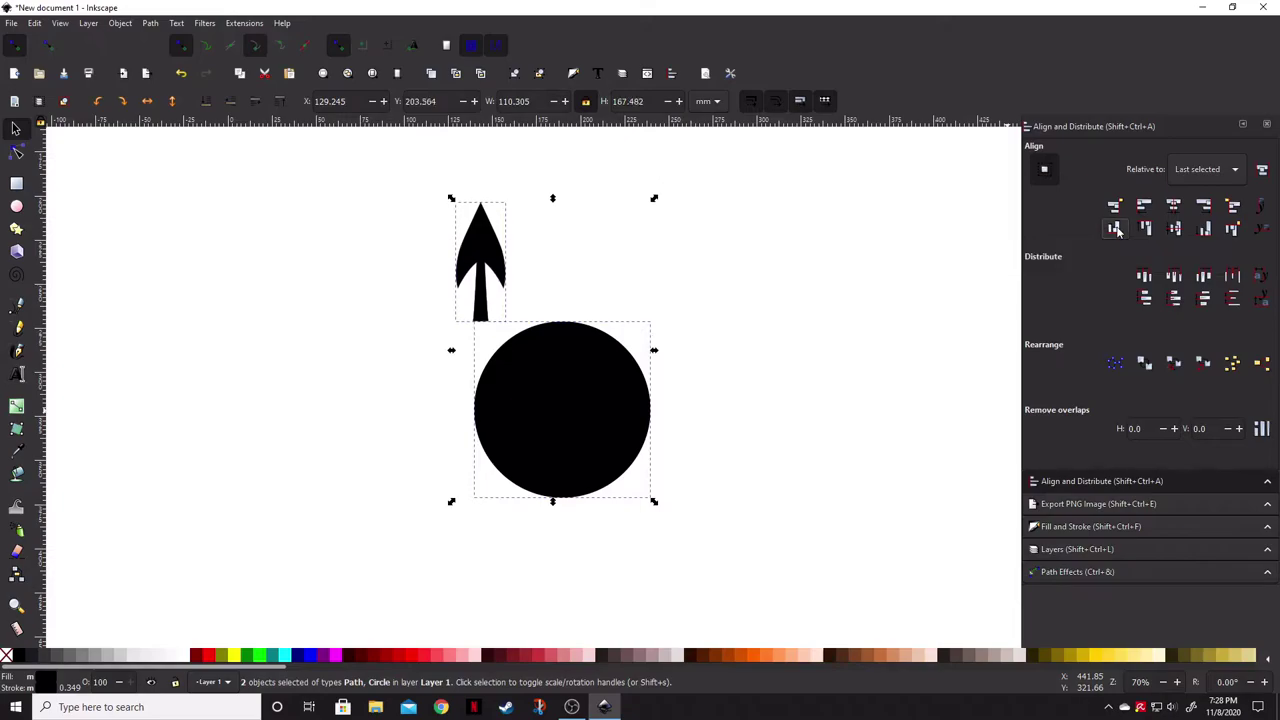
# Step: Slide the arrow horizontally, ending at X 128.489 mm above-left of the circle
pyautogui.click(670, 486)
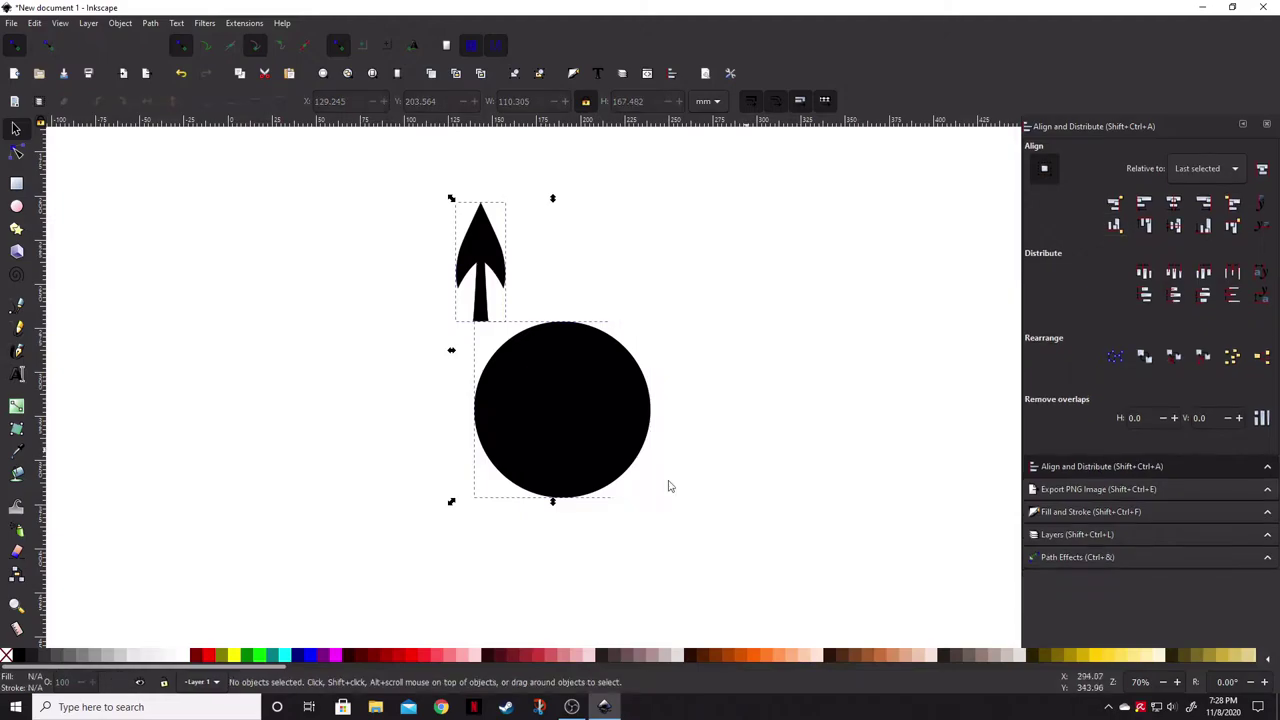
pyautogui.click(482, 245)
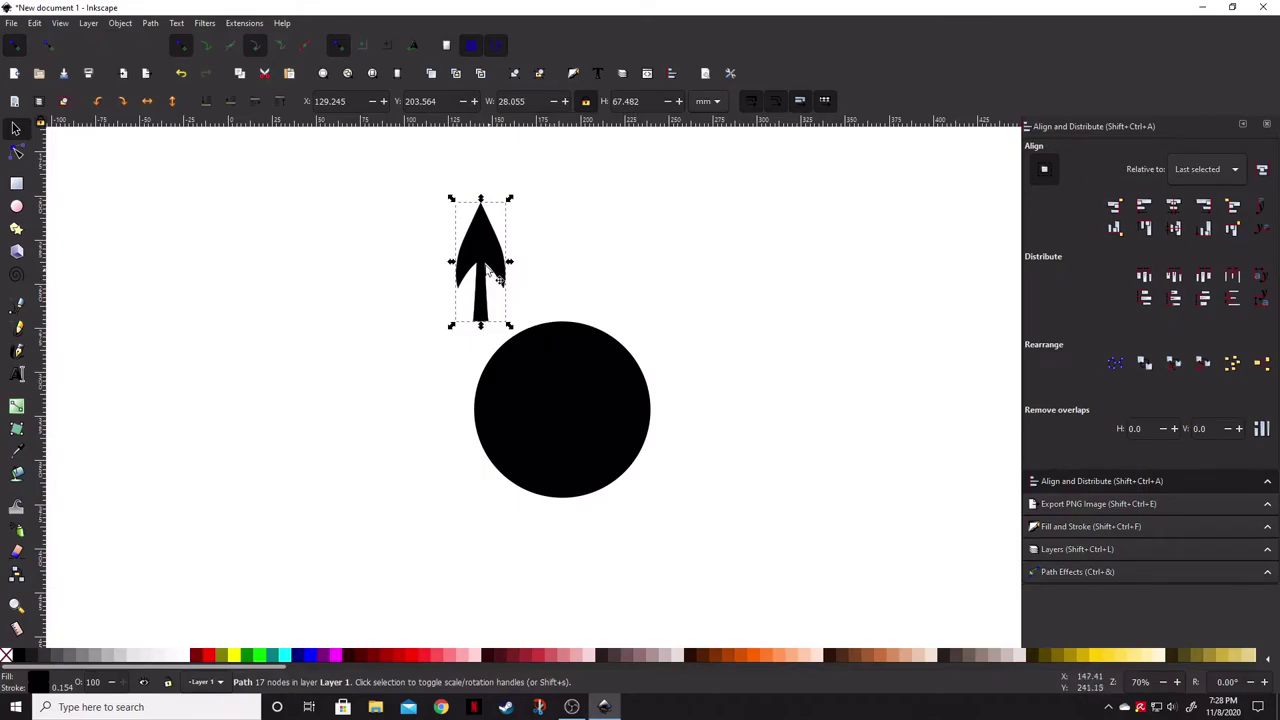
pyautogui.moveTo(487, 258); pyautogui.dragTo(570, 263)
pyautogui.scroll(10, 562, 326)
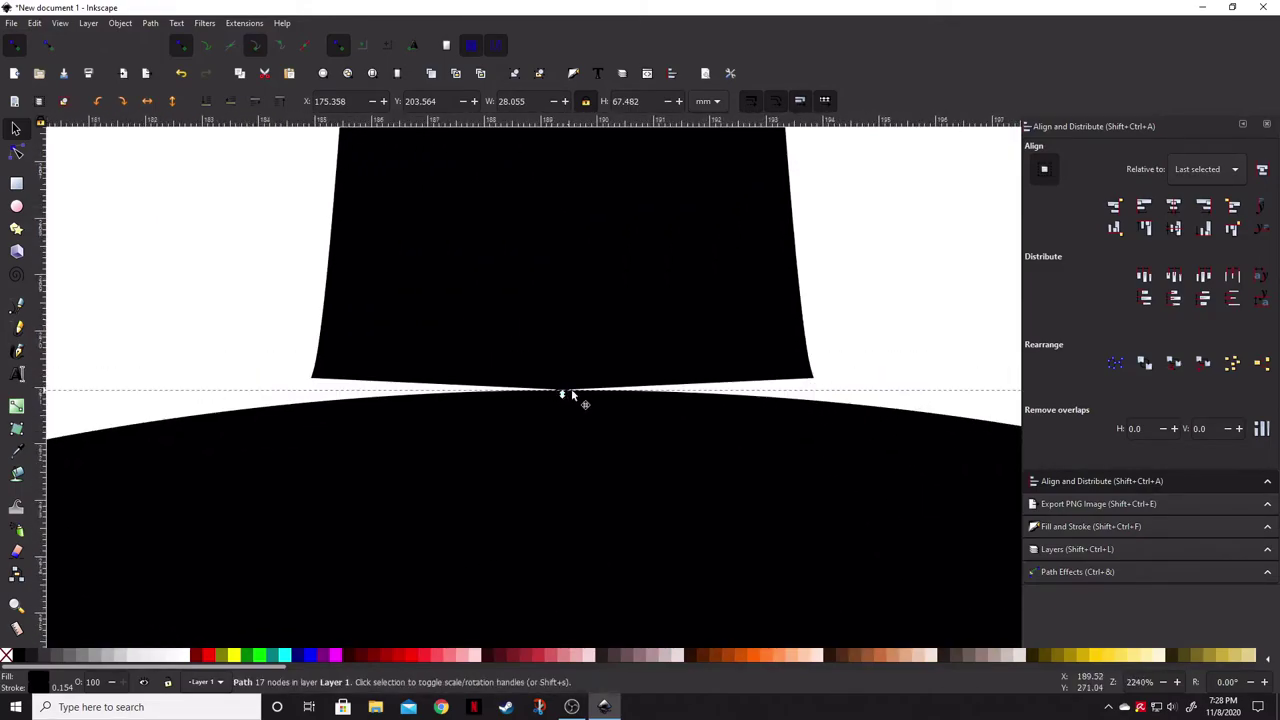
pyautogui.scroll(-9, 569, 390)
pyautogui.scroll(-1, 569, 393)
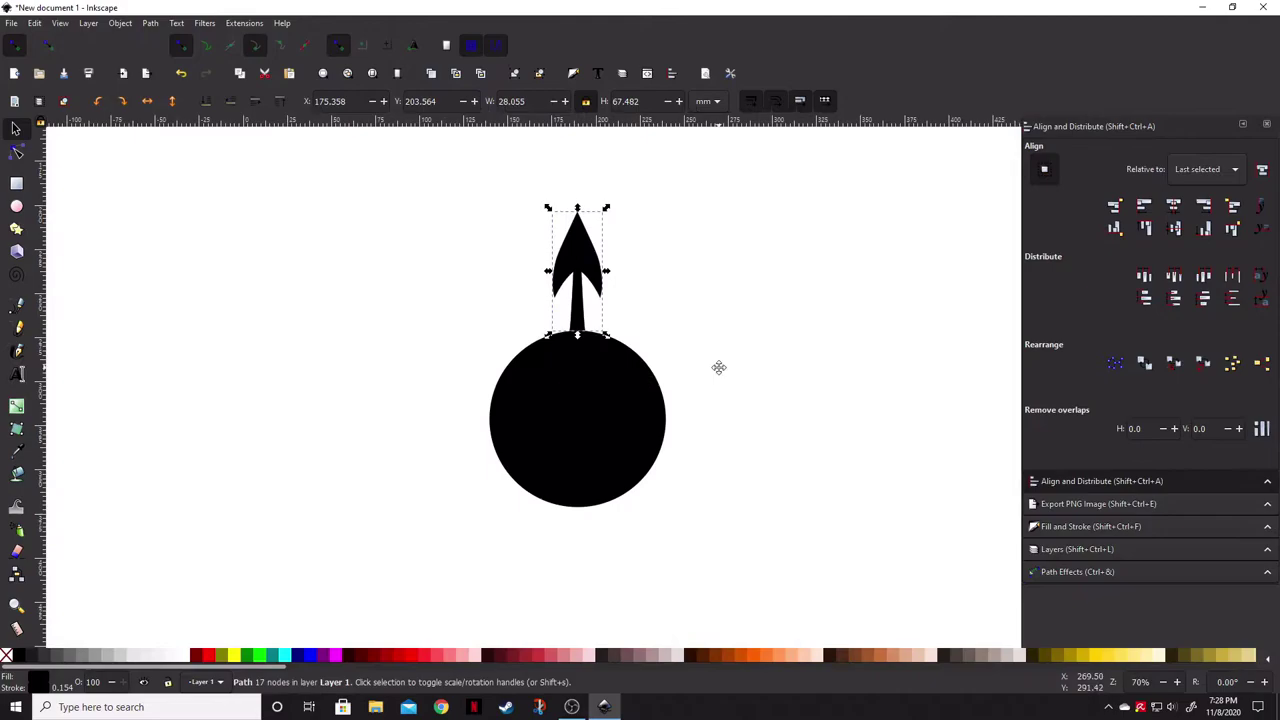
pyautogui.moveTo(579, 250); pyautogui.dragTo(581, 259)
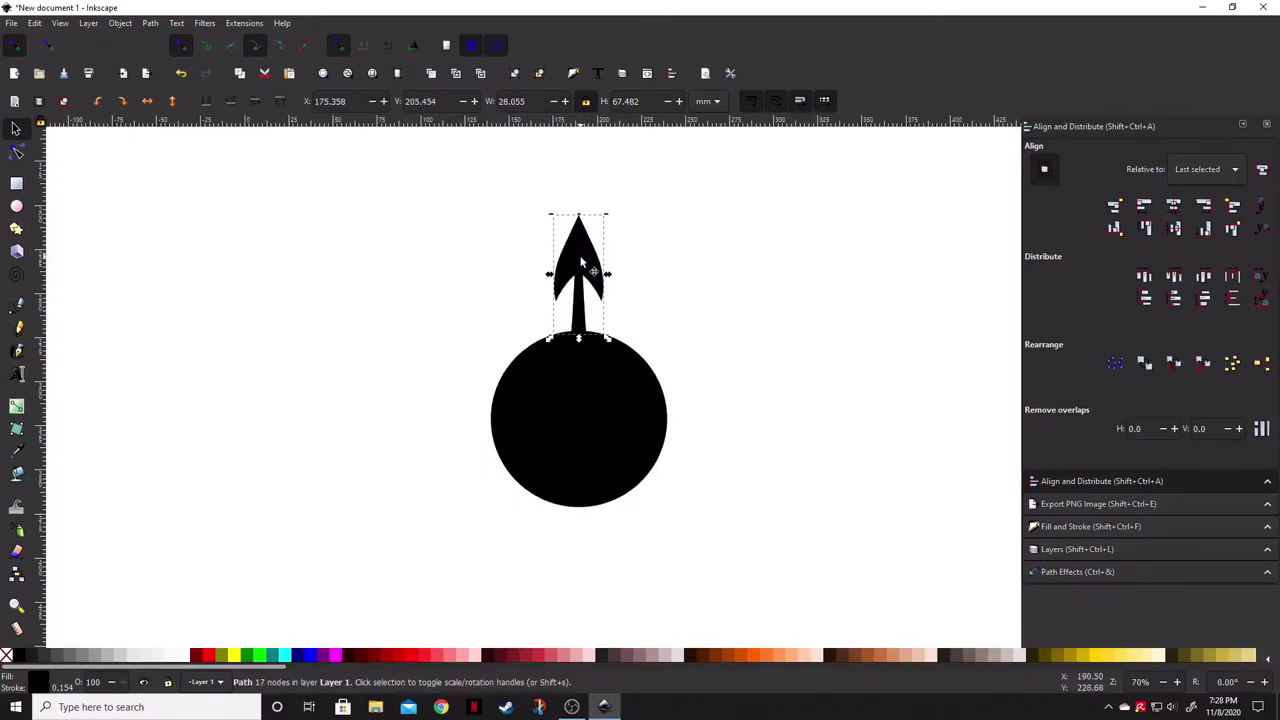
pyautogui.click(800, 354)
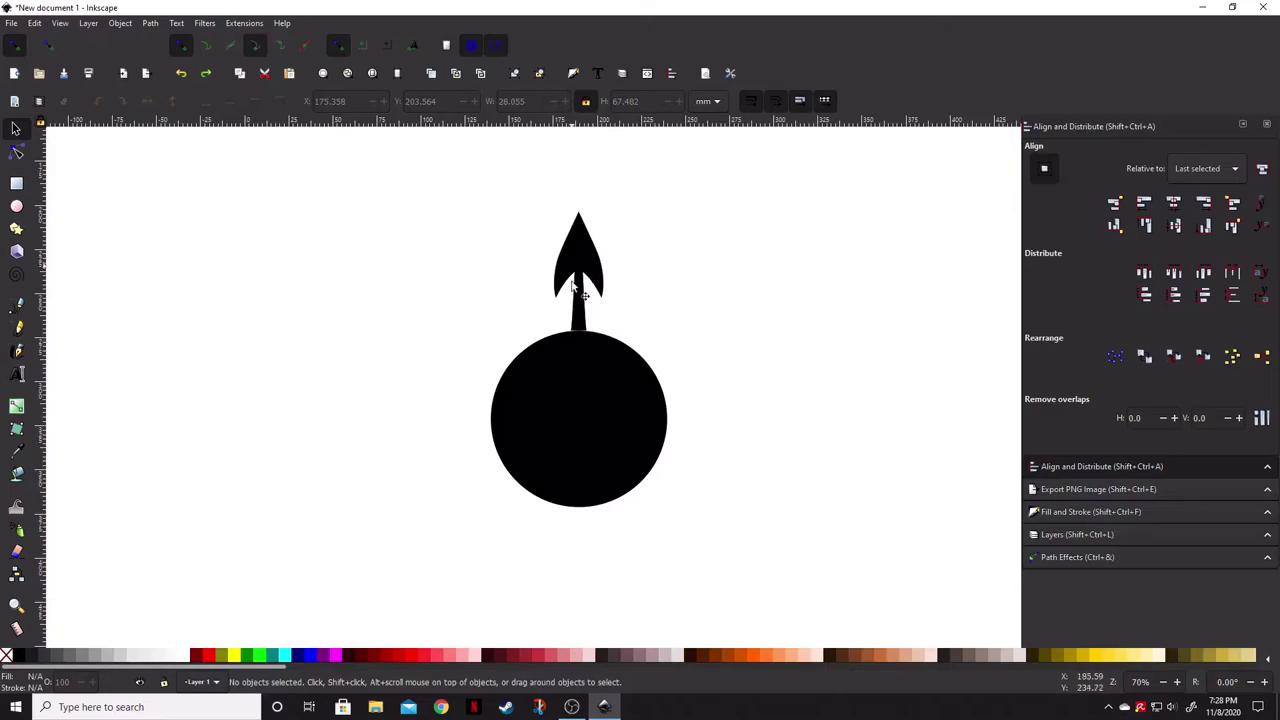
pyautogui.press('ctrl')
pyautogui.moveTo(581, 249); pyautogui.dragTo(501, 255)
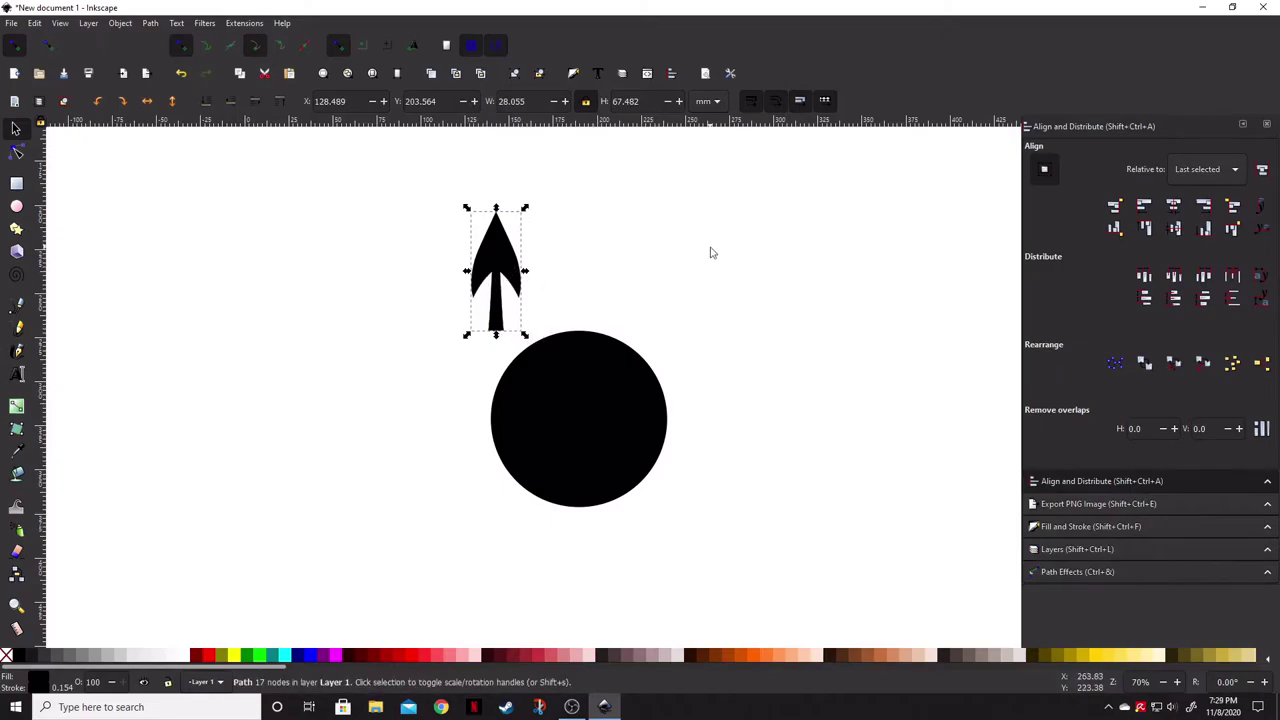
# Step: Select the arrow and circle, try centring on the vertical axis relative to last selected, then undo
pyautogui.click(711, 251)
pyautogui.click(504, 258)
pyautogui.keyDown('shift'); pyautogui.click(592, 430); pyautogui.keyUp('shift')
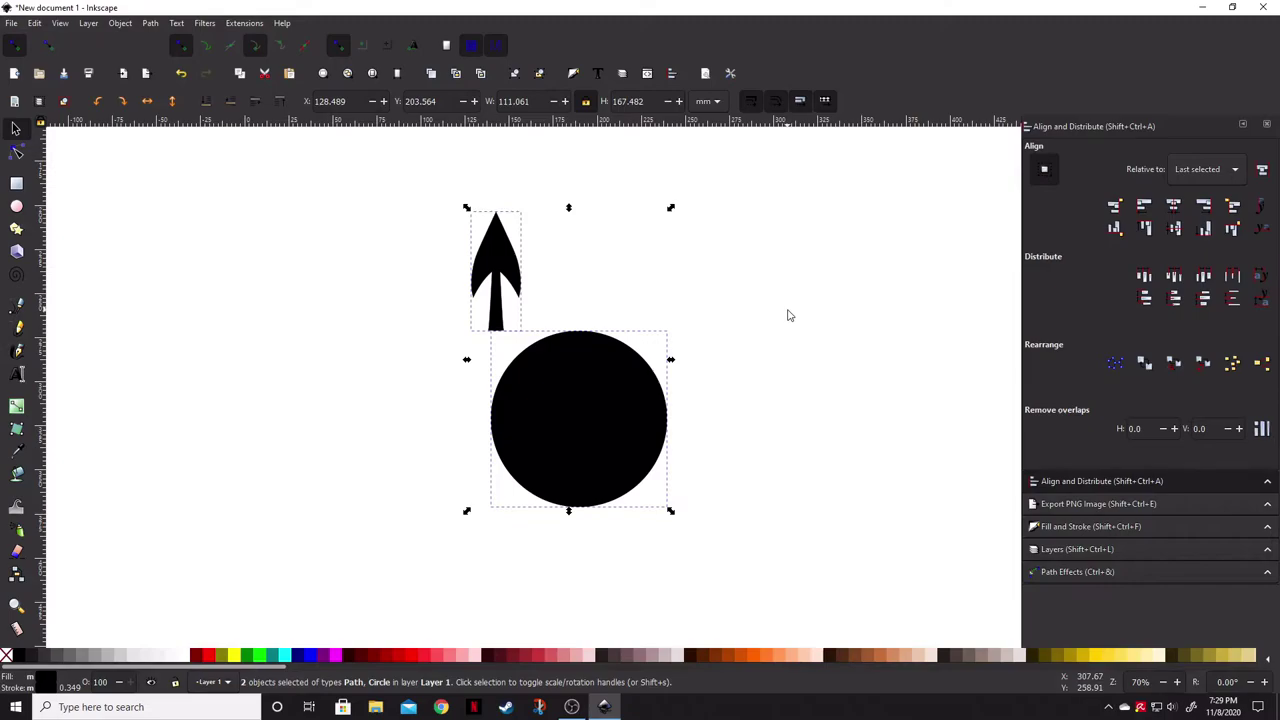
pyautogui.click(1218, 172)
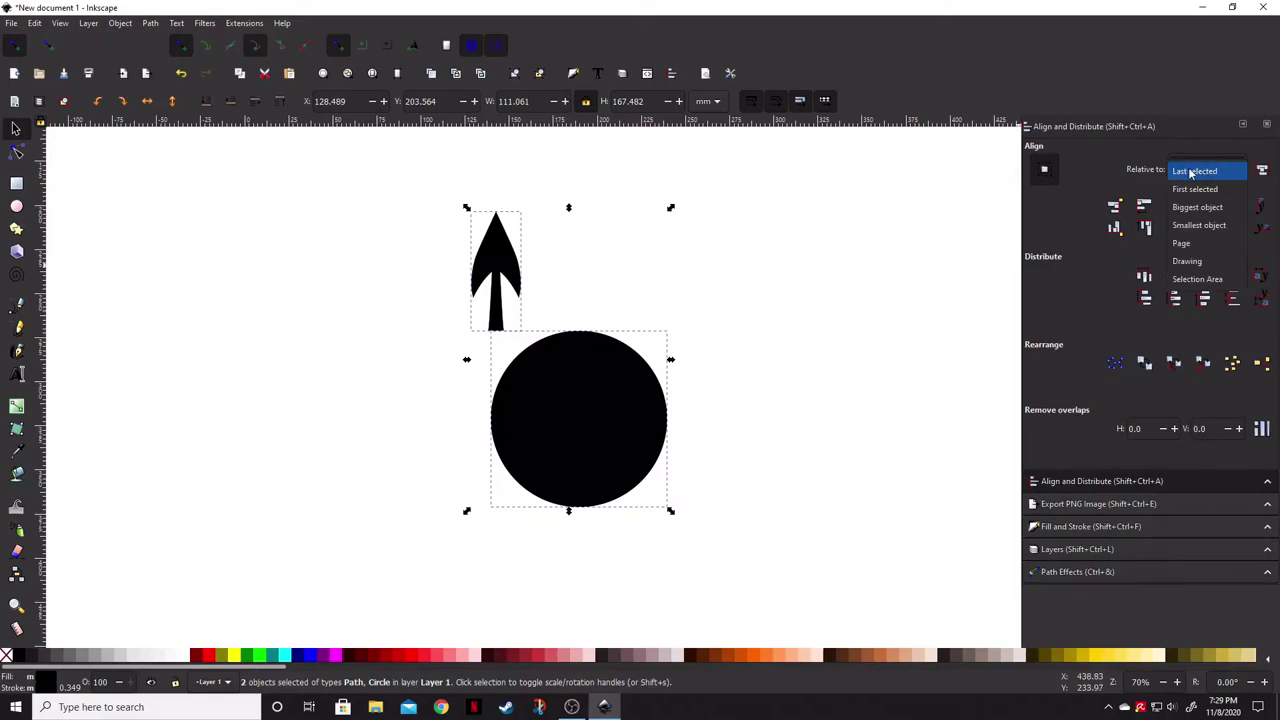
pyautogui.click(1190, 173)
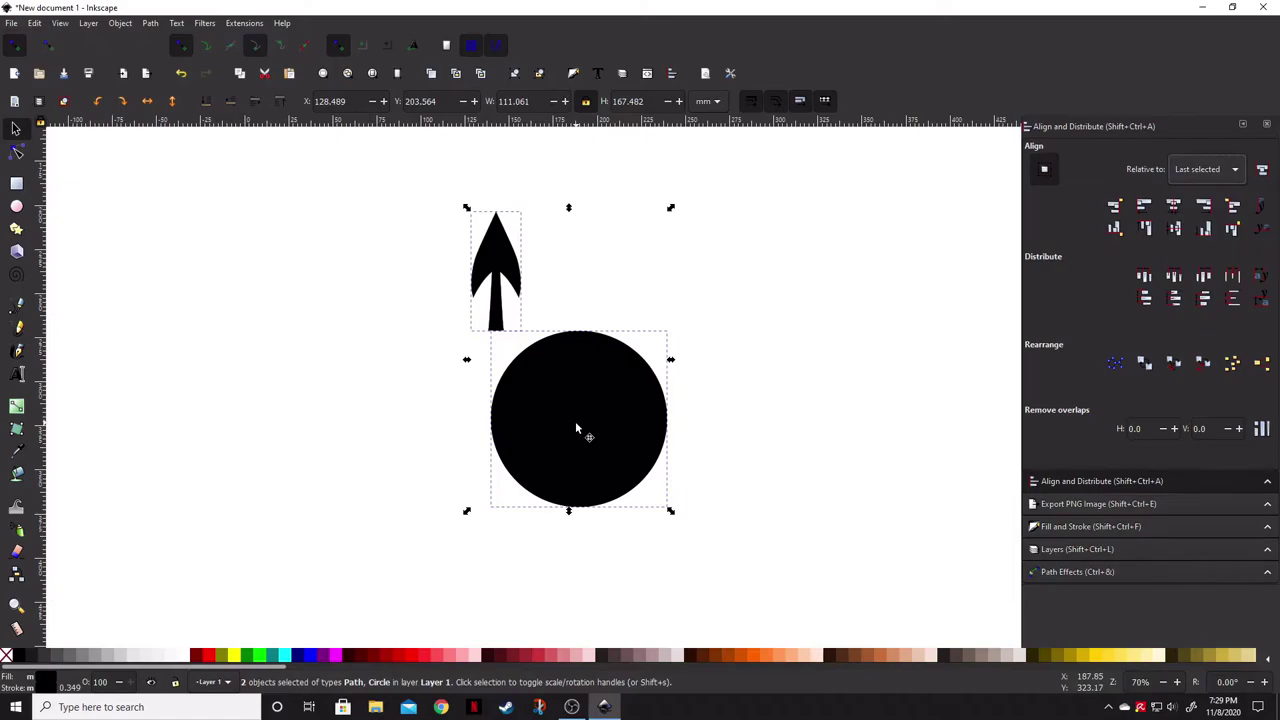
pyautogui.click(1174, 206)
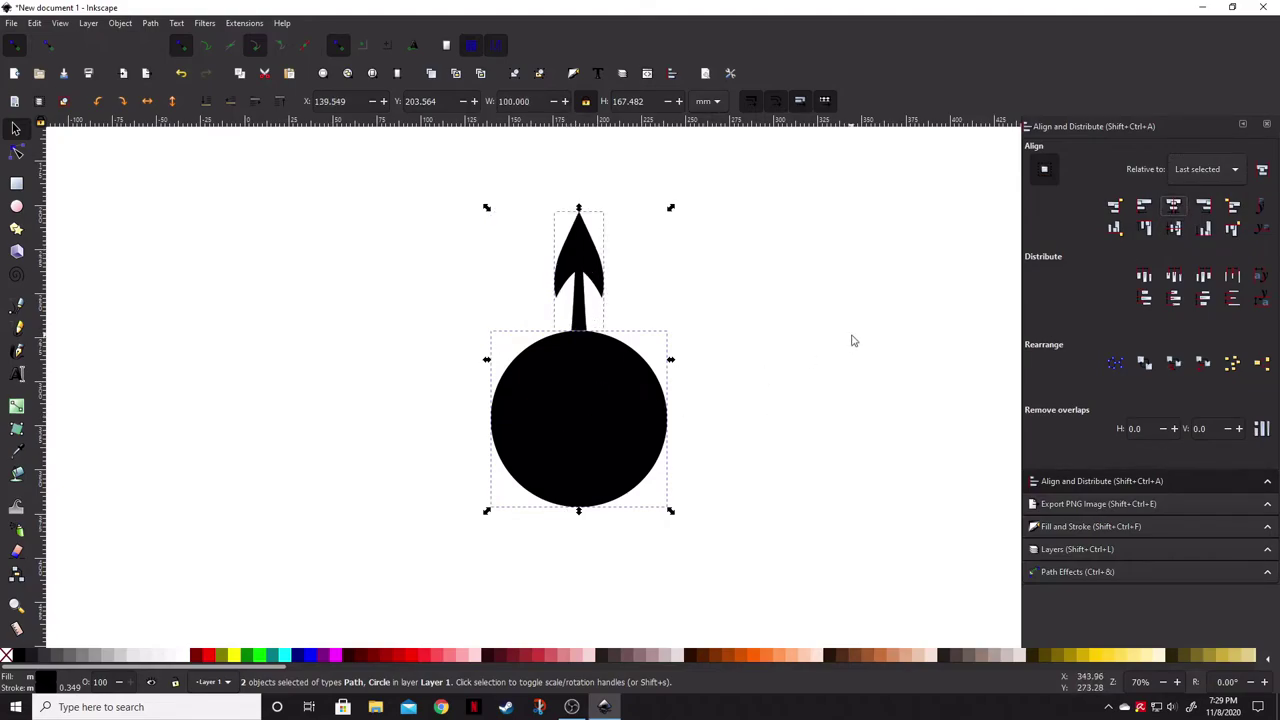
pyautogui.hotkey('ctrl', 'z')
# Step: Centre the arrow horizontally over the circle relative to the last selected object, then deselect
pyautogui.click(1237, 170)
pyautogui.click(1200, 188)
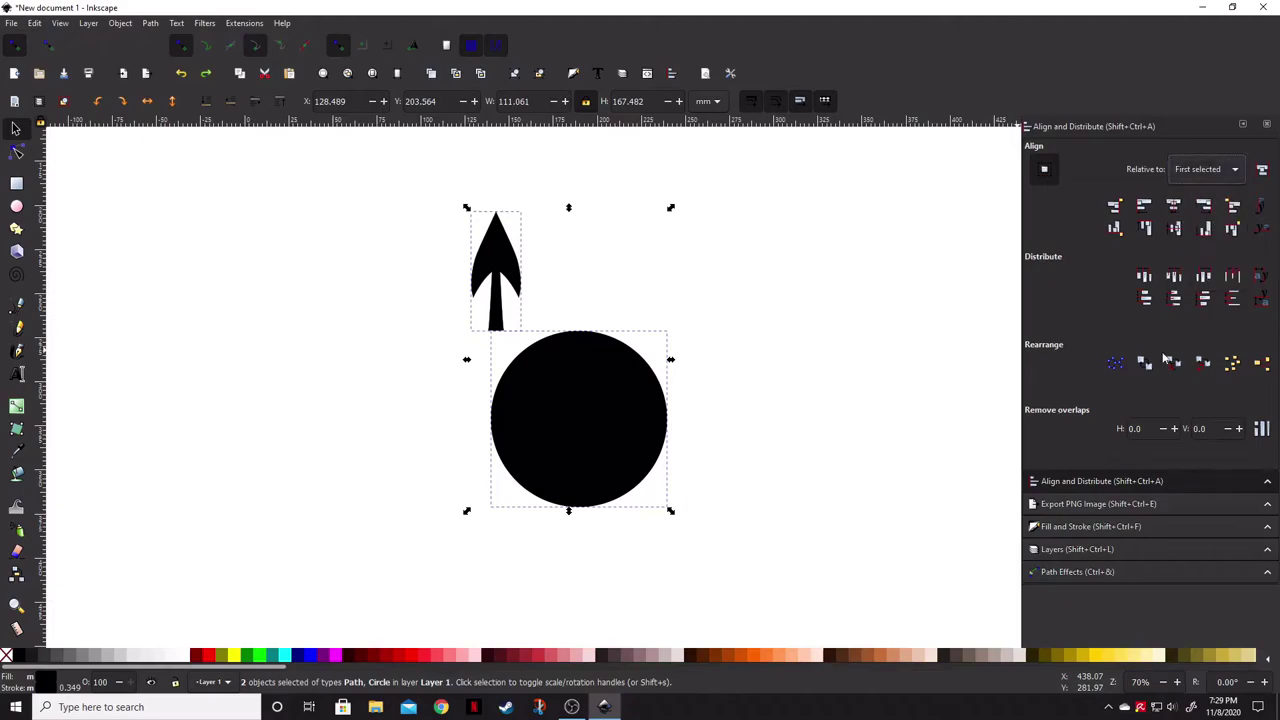
pyautogui.click(1176, 207)
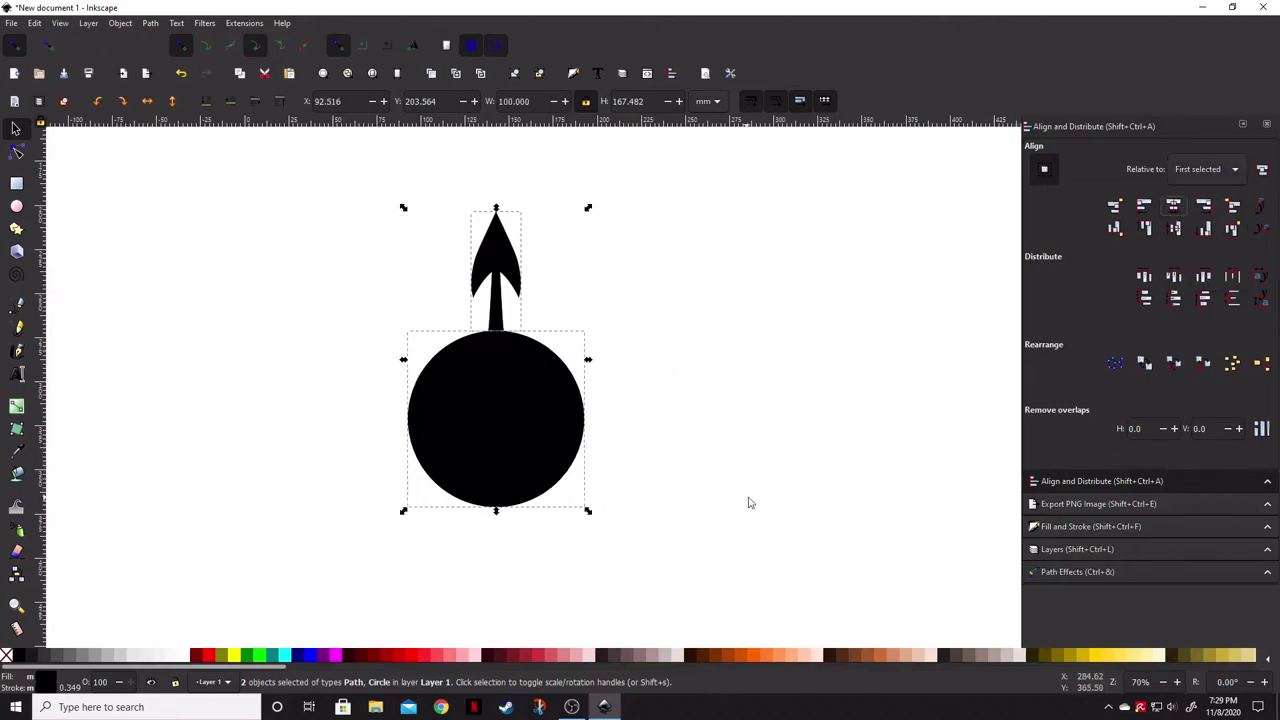
pyautogui.hotkey('ctrl', 'z')
pyautogui.click(1237, 170)
pyautogui.click(1200, 152)
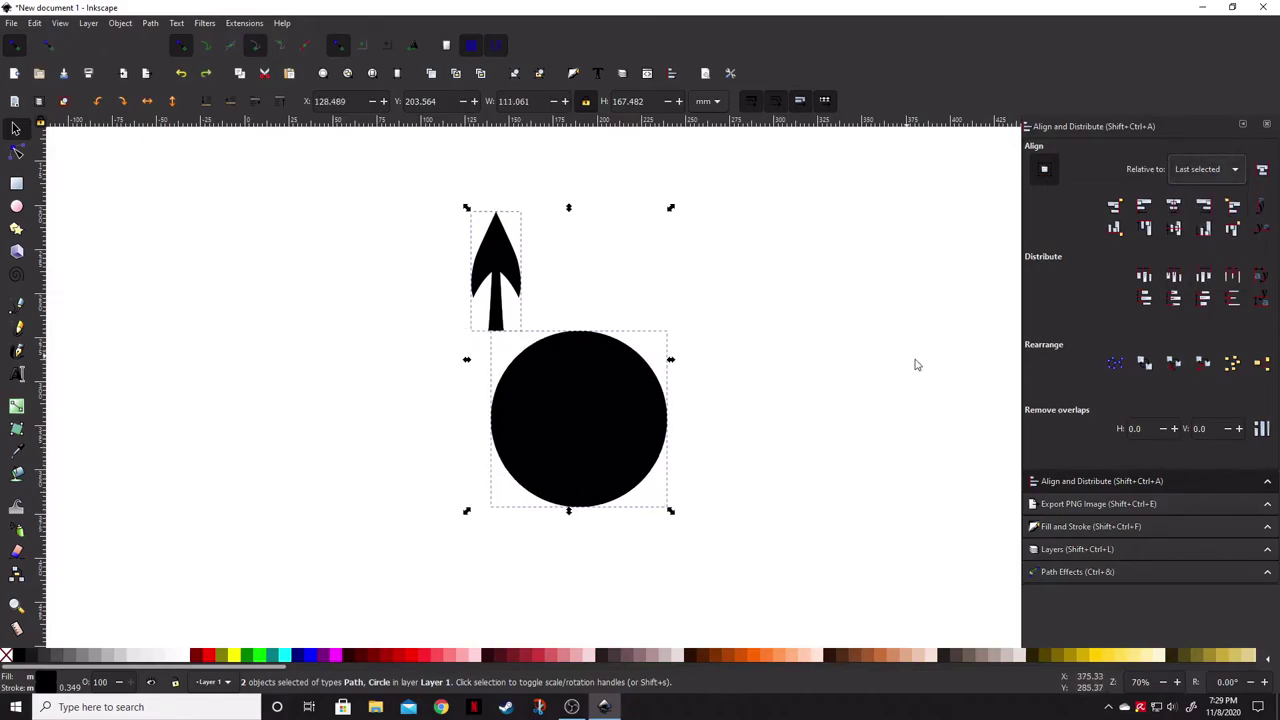
pyautogui.click(1176, 207)
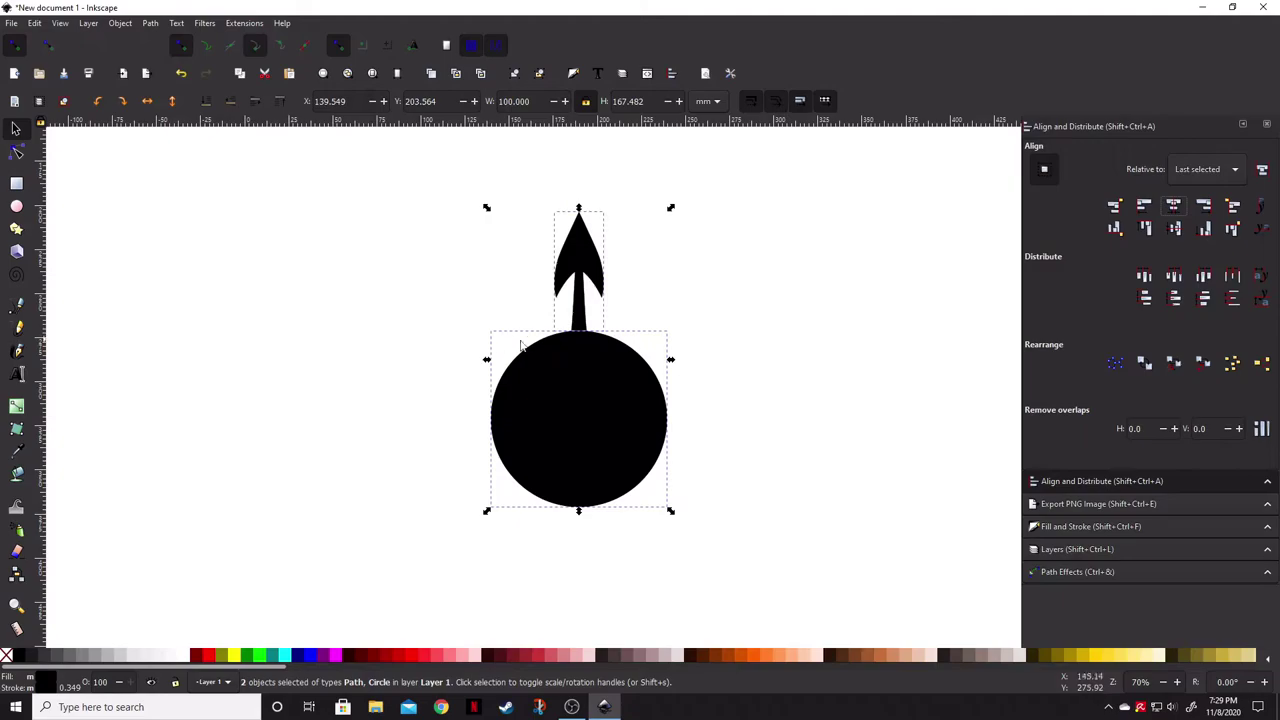
pyautogui.click(800, 365)
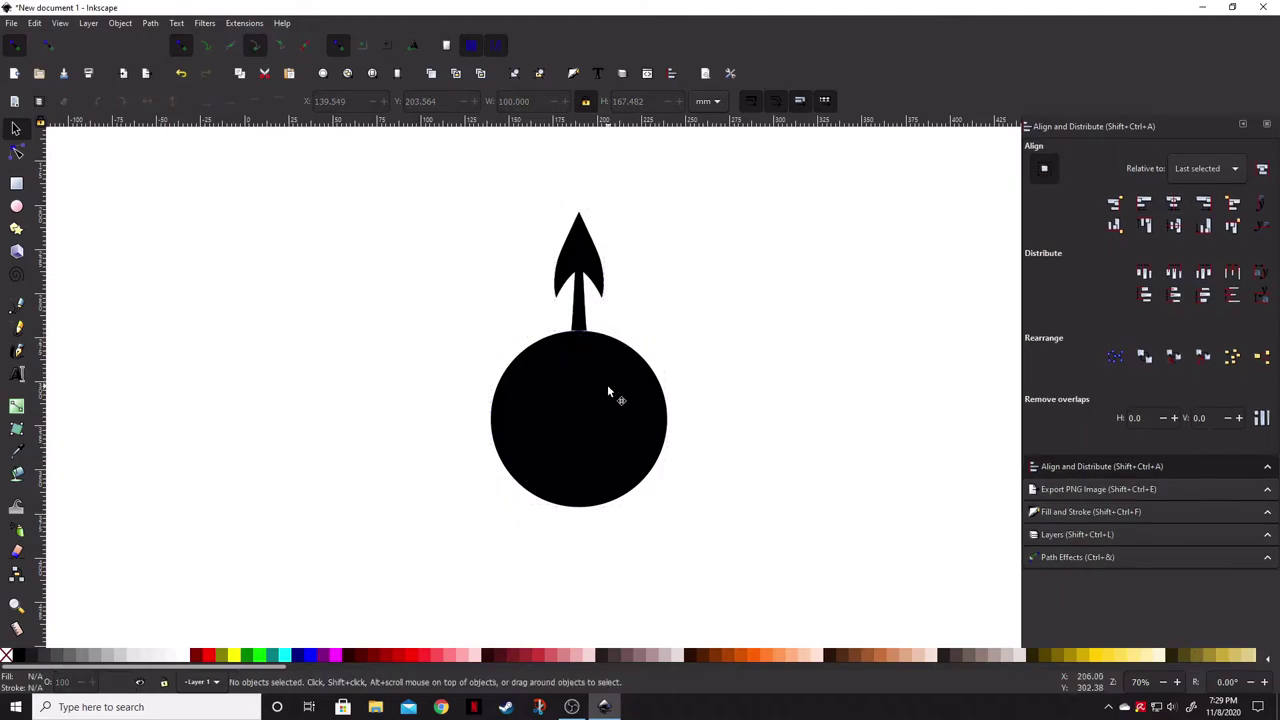
# Step: Enable rotation-centre snapping and snap the arrow's pivot onto the circle's centre
pyautogui.click(571, 255)
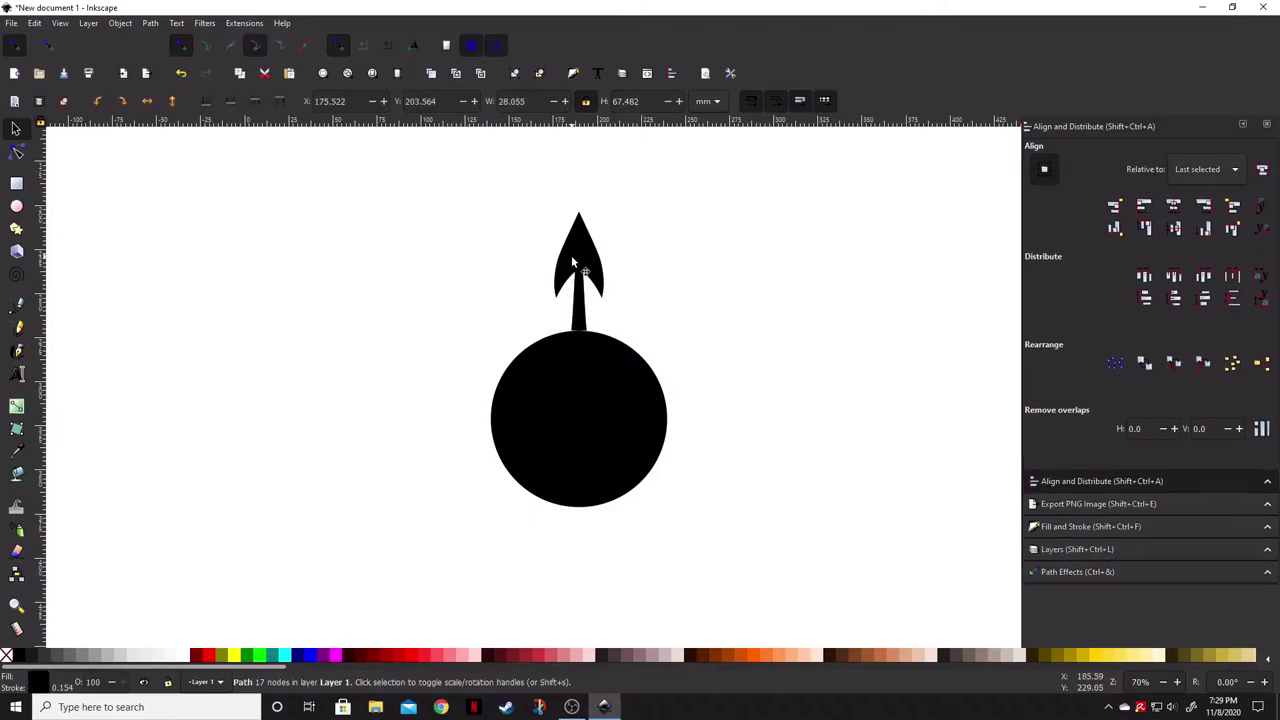
pyautogui.click(489, 290)
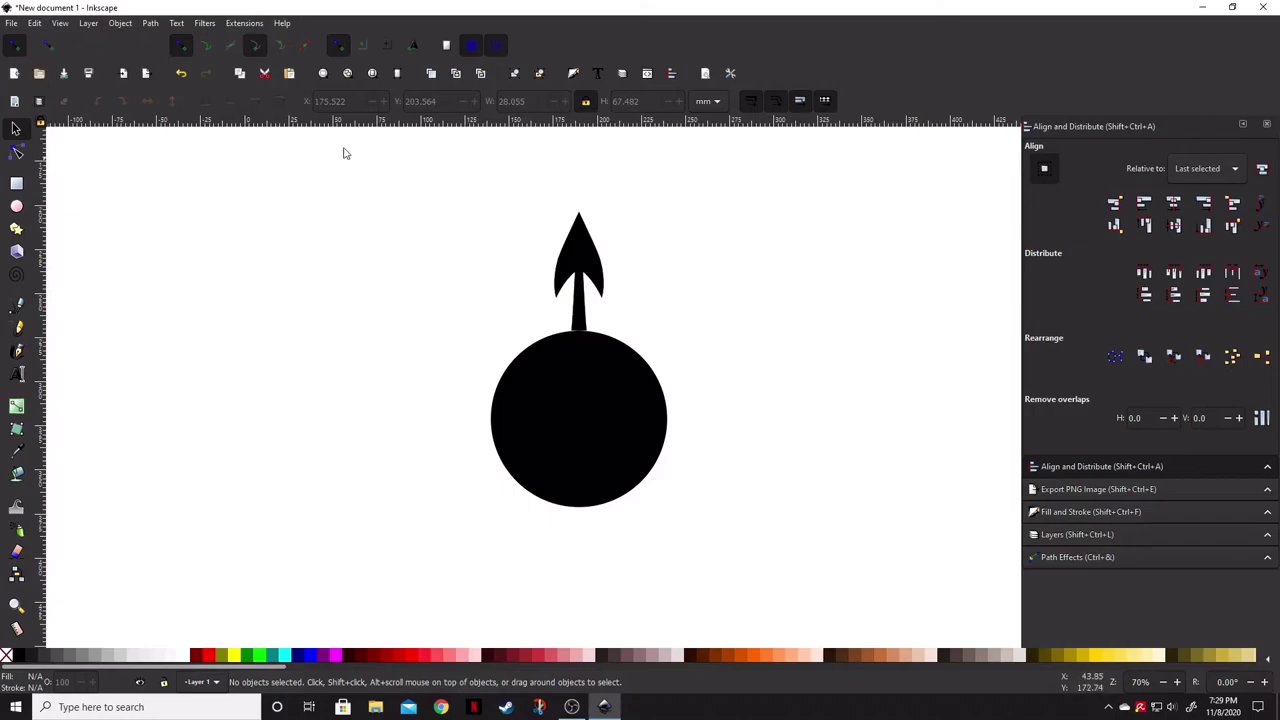
pyautogui.click(389, 46)
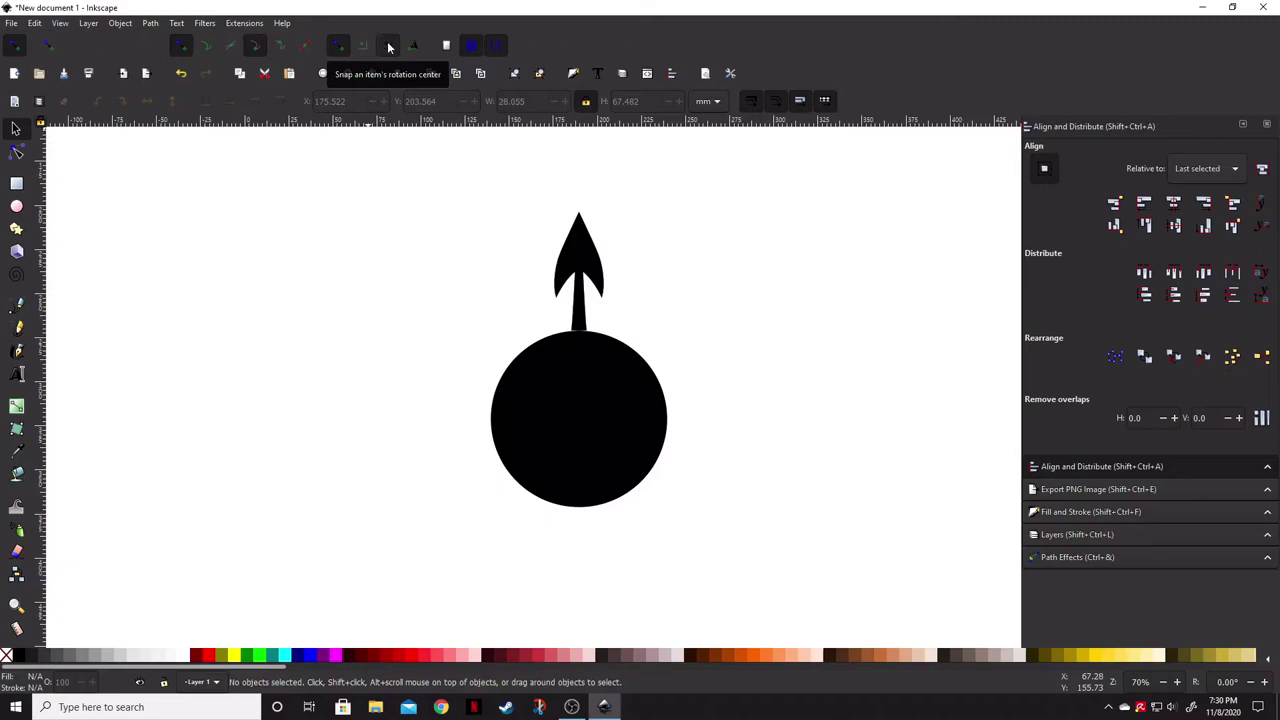
pyautogui.click(584, 264)
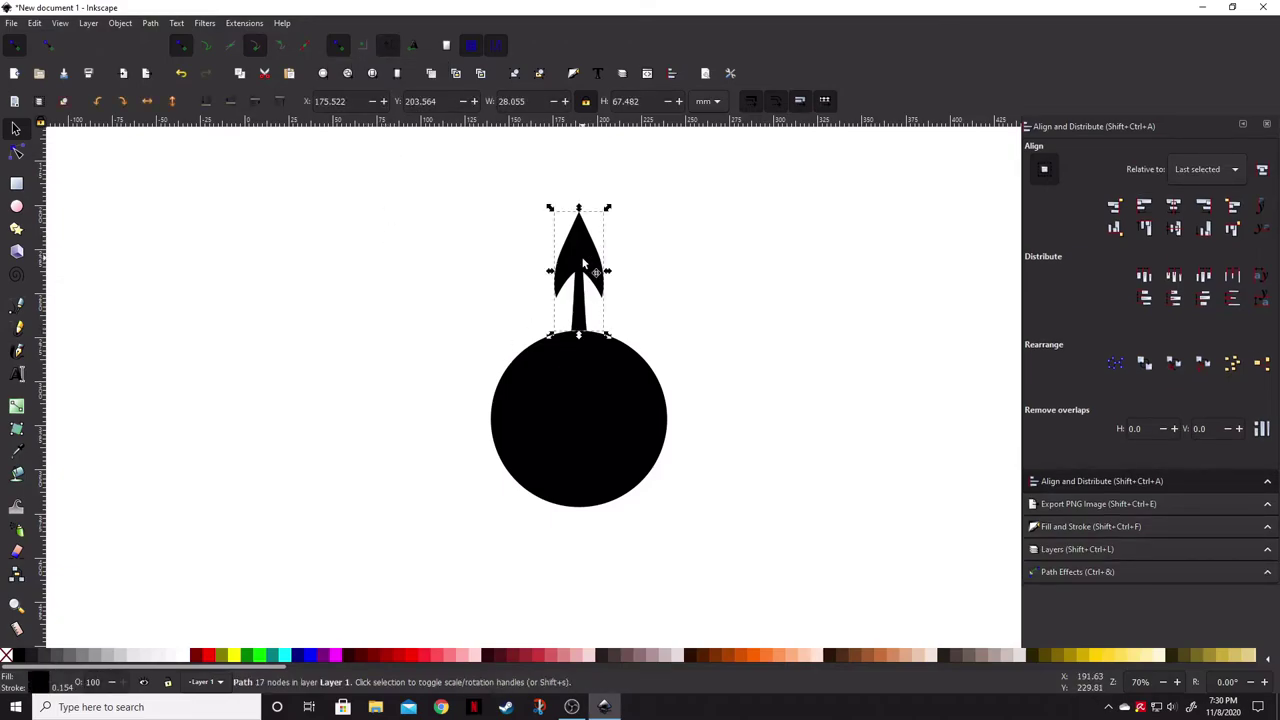
pyautogui.click(584, 264)
pyautogui.moveTo(596, 271); pyautogui.dragTo(580, 275)
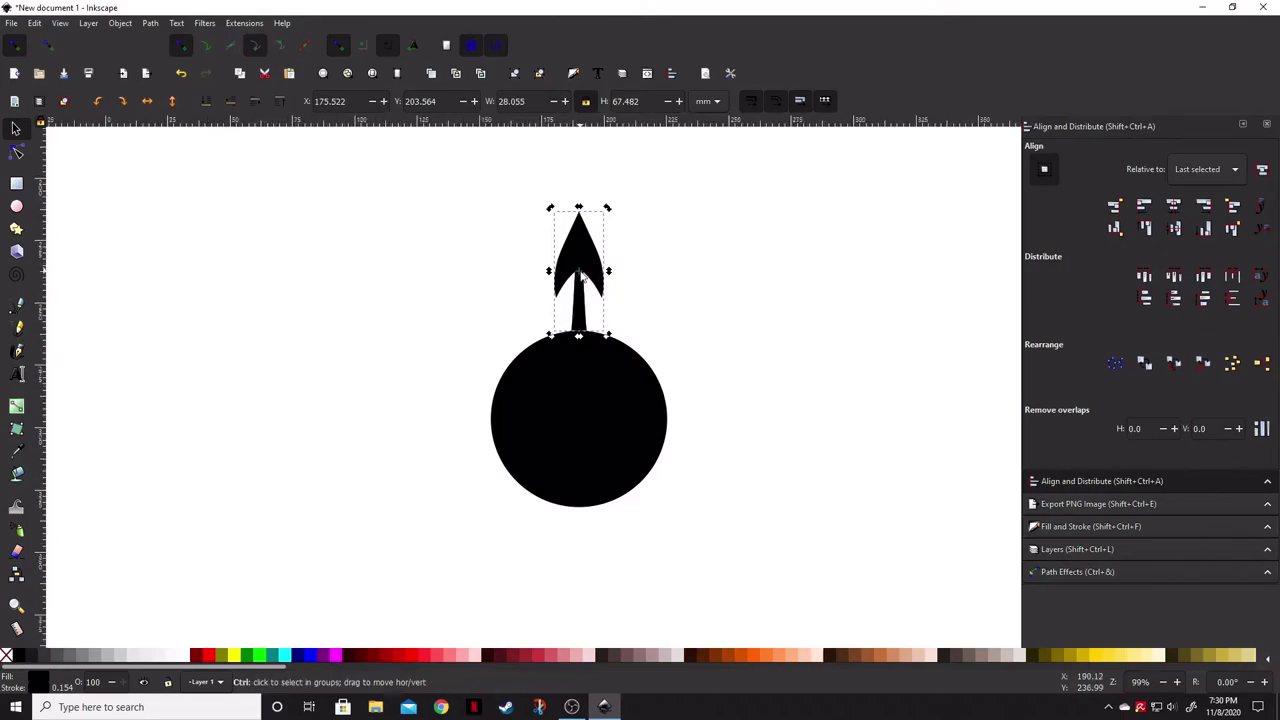
pyautogui.scroll(2, 674, 303)
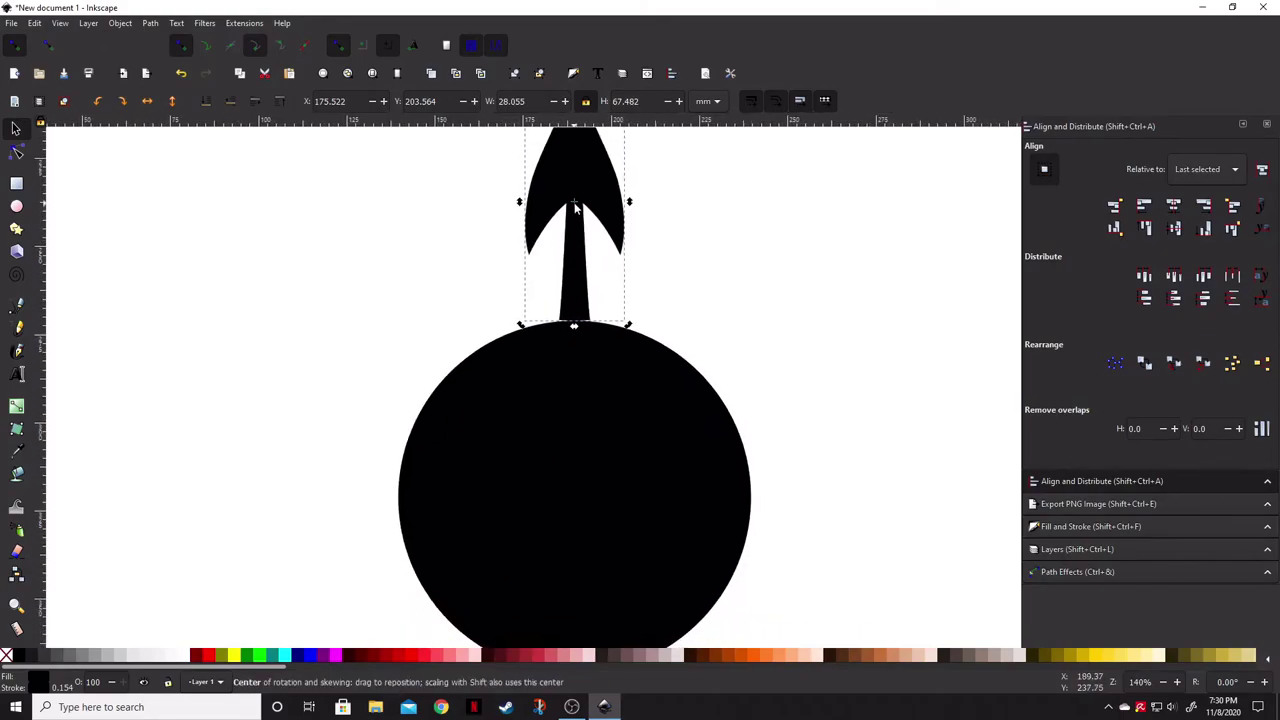
pyautogui.moveTo(575, 207); pyautogui.dragTo(645, 400)
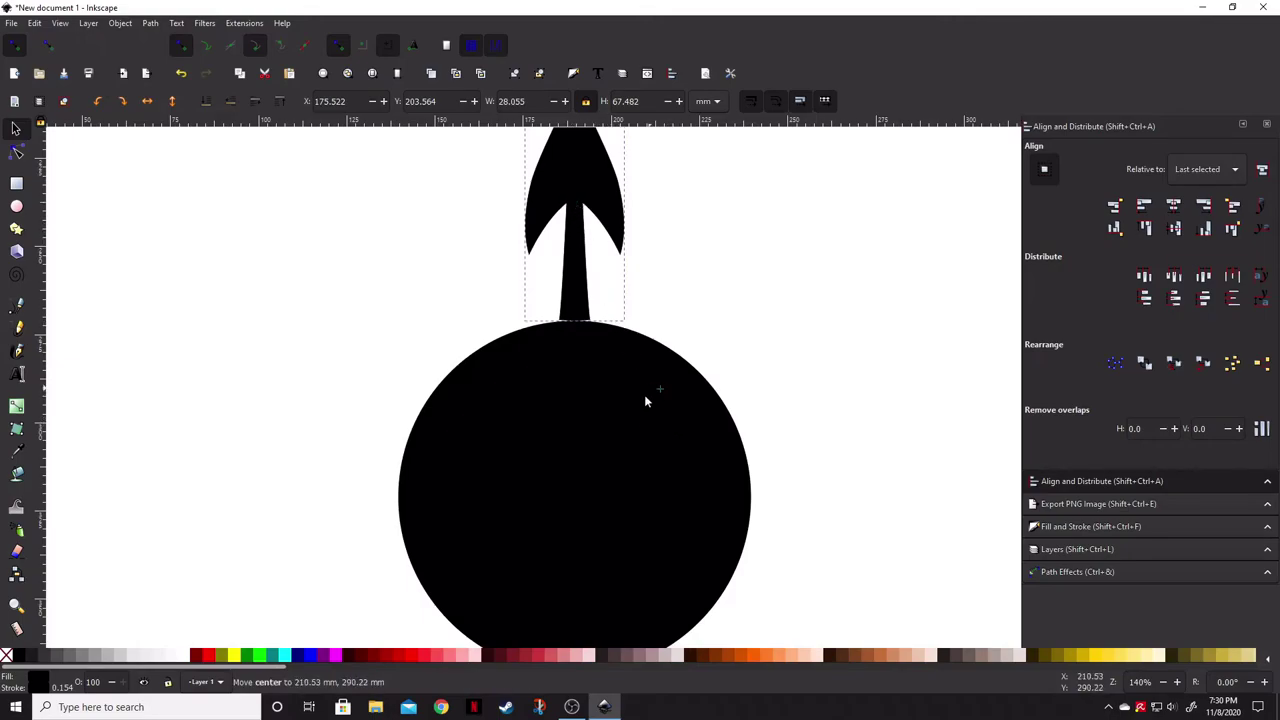
pyautogui.moveTo(566, 500); pyautogui.dragTo(576, 498)
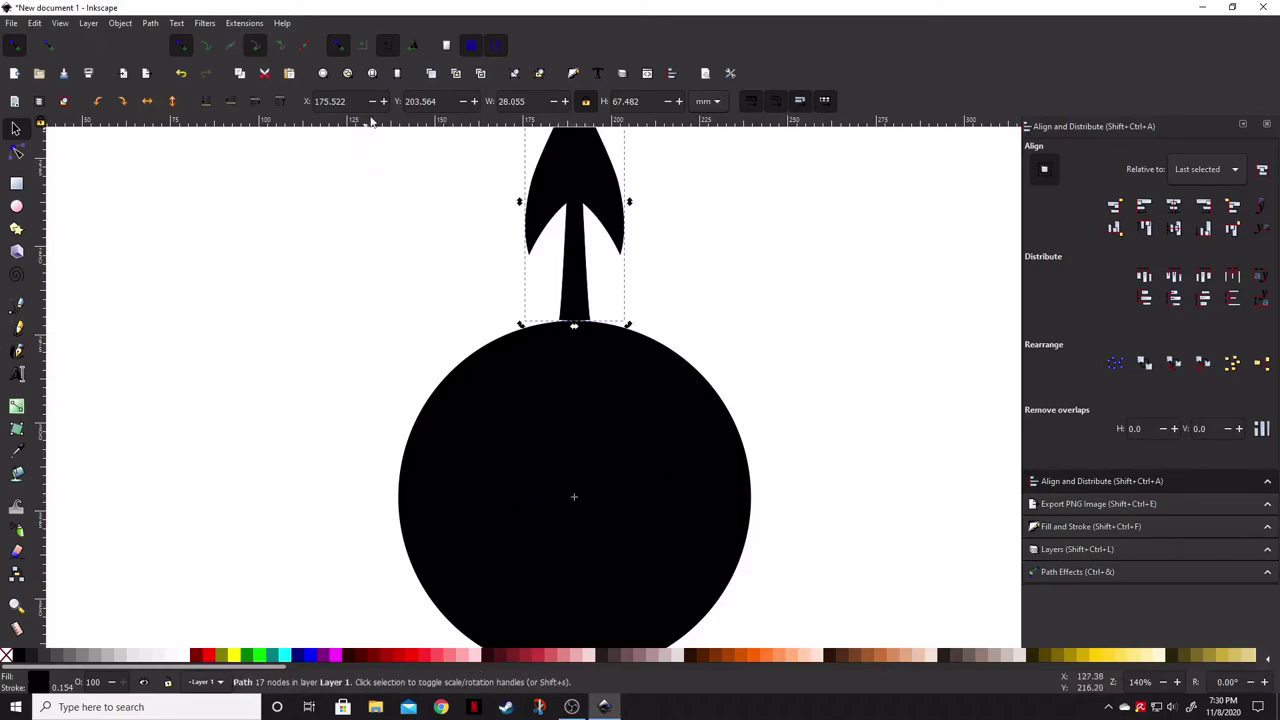
pyautogui.scroll(-2, 340, 270)
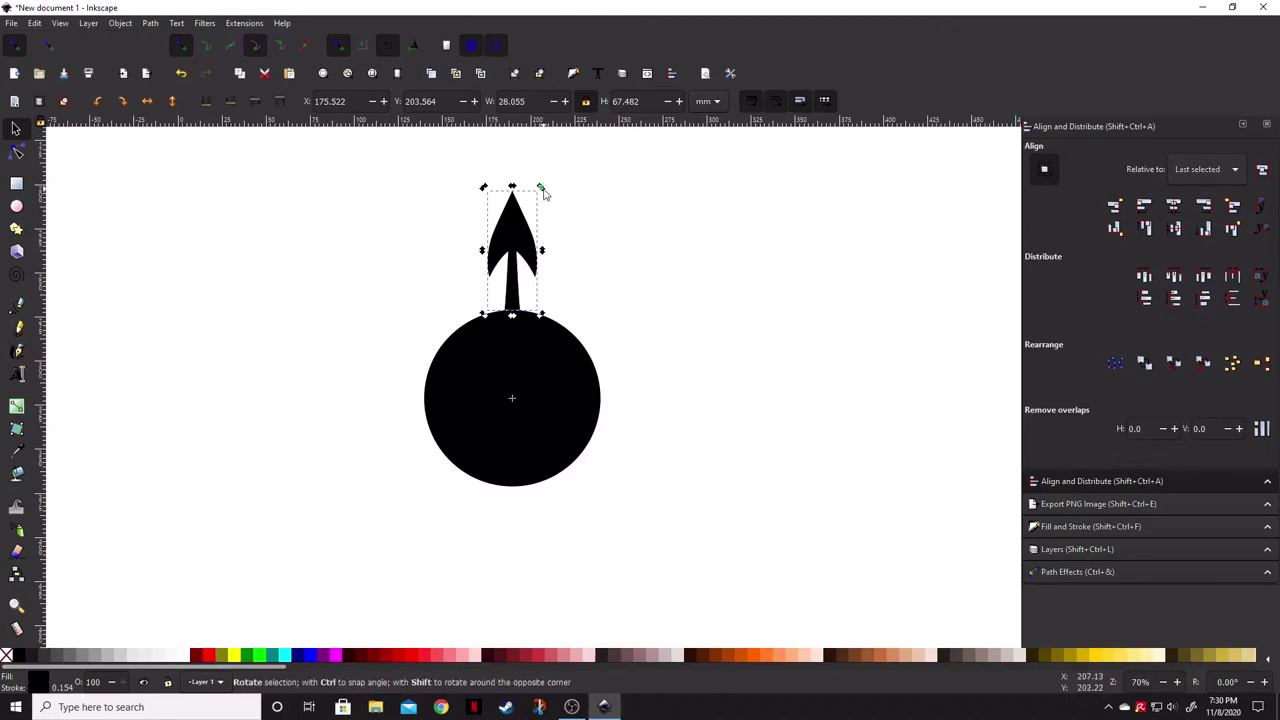
# Step: Stamp arrow copies at 45° steps around the circle, undoing and redoing misplaced ones
pyautogui.moveTo(543, 191); pyautogui.dragTo(337, 533)
pyautogui.press('space')
pyautogui.press('space')
pyautogui.press('space')
pyautogui.press('space')
pyautogui.press('space')
pyautogui.press('space')
pyautogui.hotkey('ctrl', 'z')
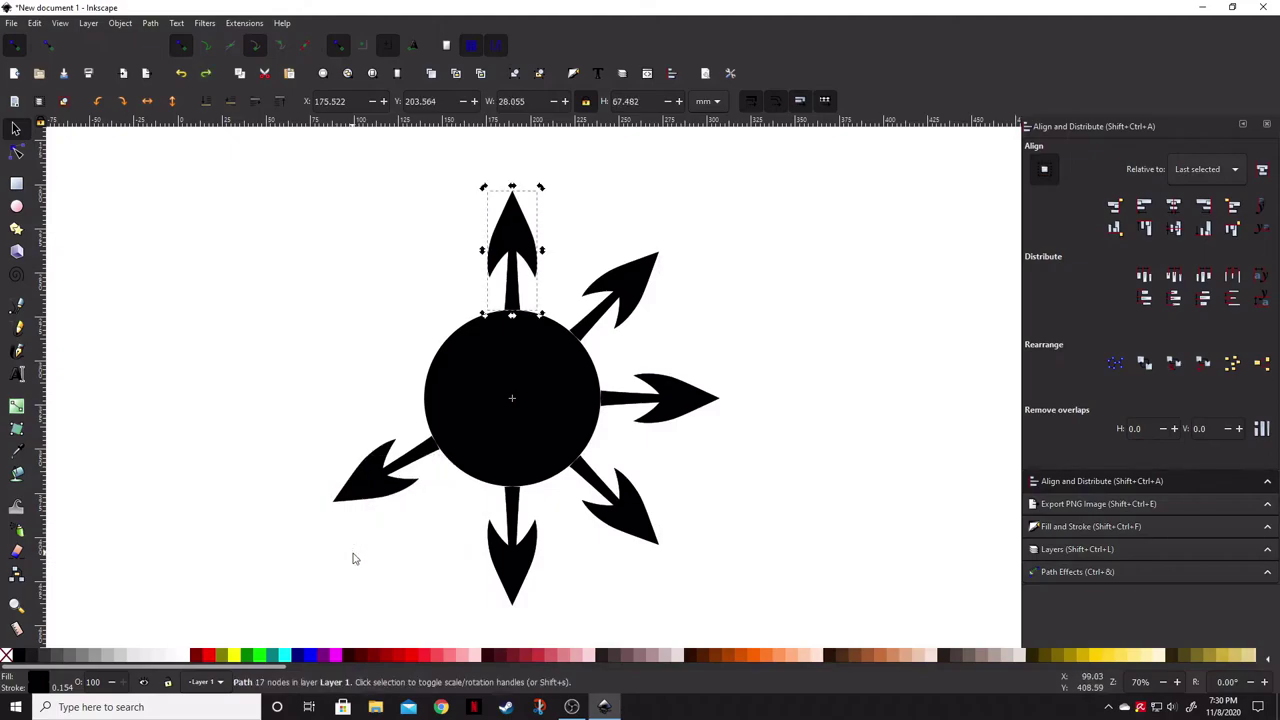
pyautogui.hotkey('ctrl', 'z')
pyautogui.click(520, 213)
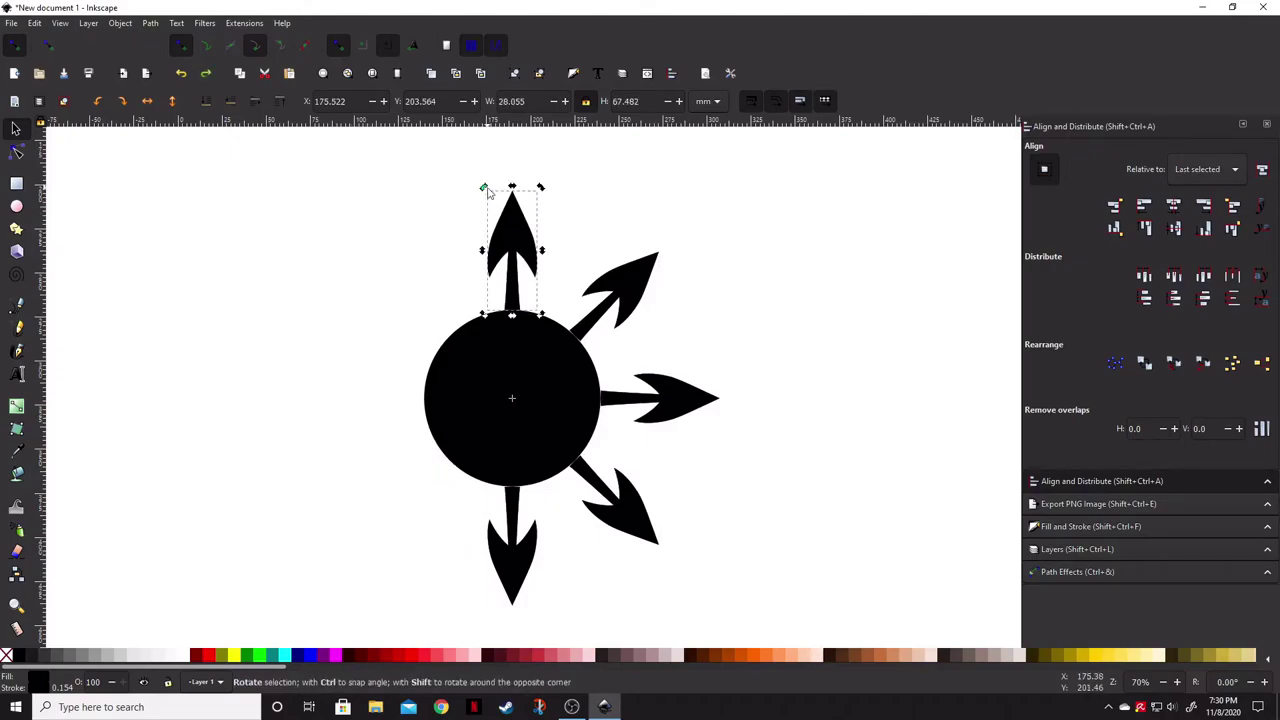
pyautogui.moveTo(484, 187); pyautogui.dragTo(386, 545)
pyautogui.press('space')
pyautogui.press('space')
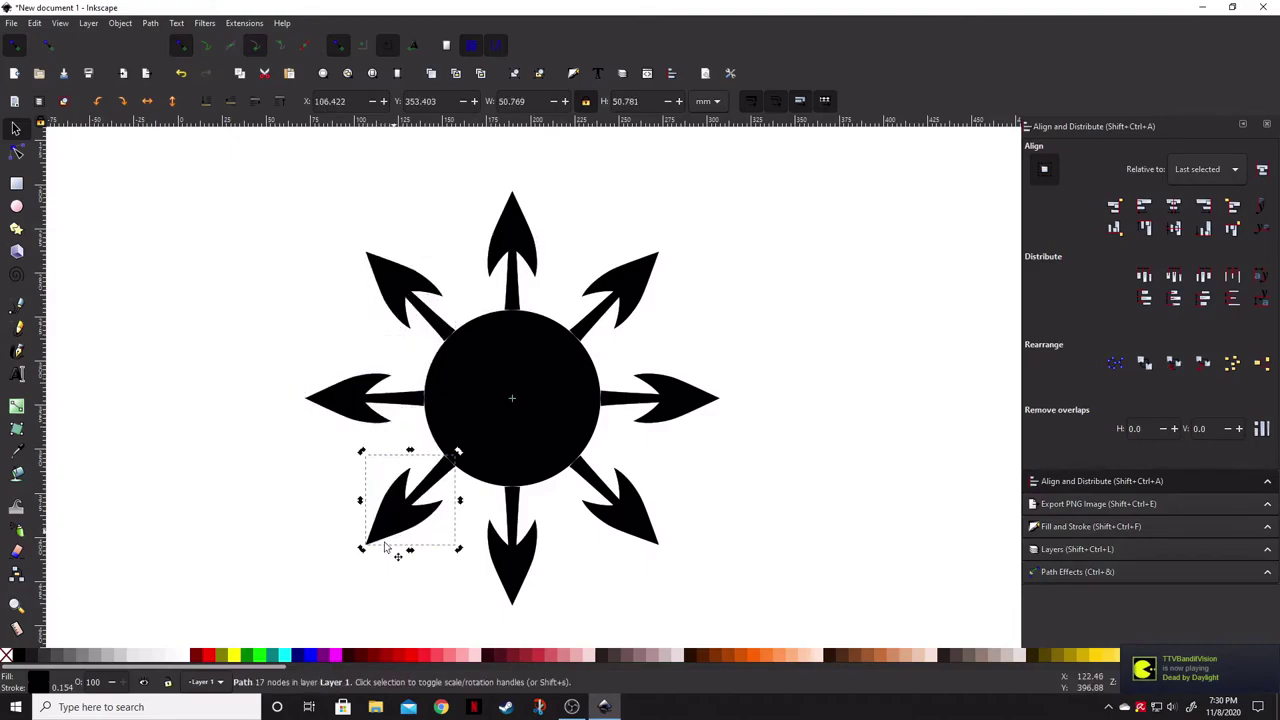
pyautogui.click(443, 604)
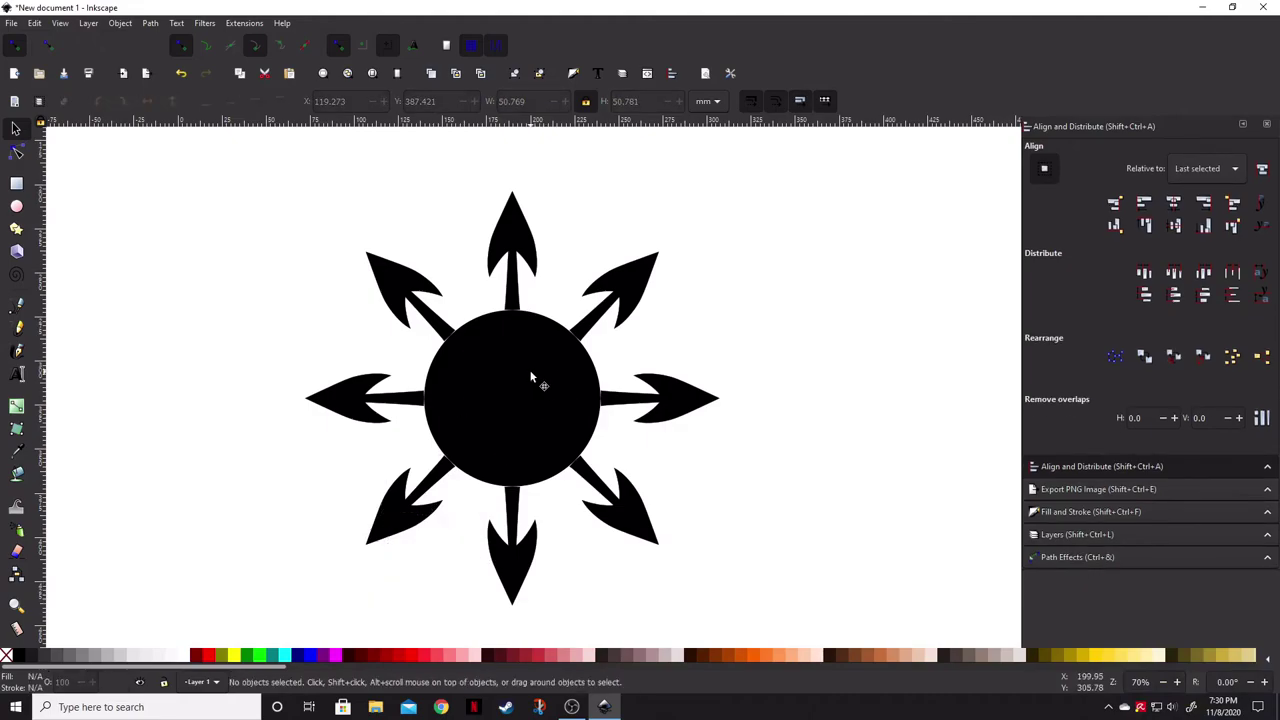
# Step: Select all eight arrows around the circle
pyautogui.click(702, 415)
pyautogui.keyDown('shift'); pyautogui.click(654, 294); pyautogui.keyUp('shift')
pyautogui.keyDown('shift'); pyautogui.click(520, 255); pyautogui.keyUp('shift')
pyautogui.keyDown('shift'); pyautogui.click(414, 292); pyautogui.keyUp('shift')
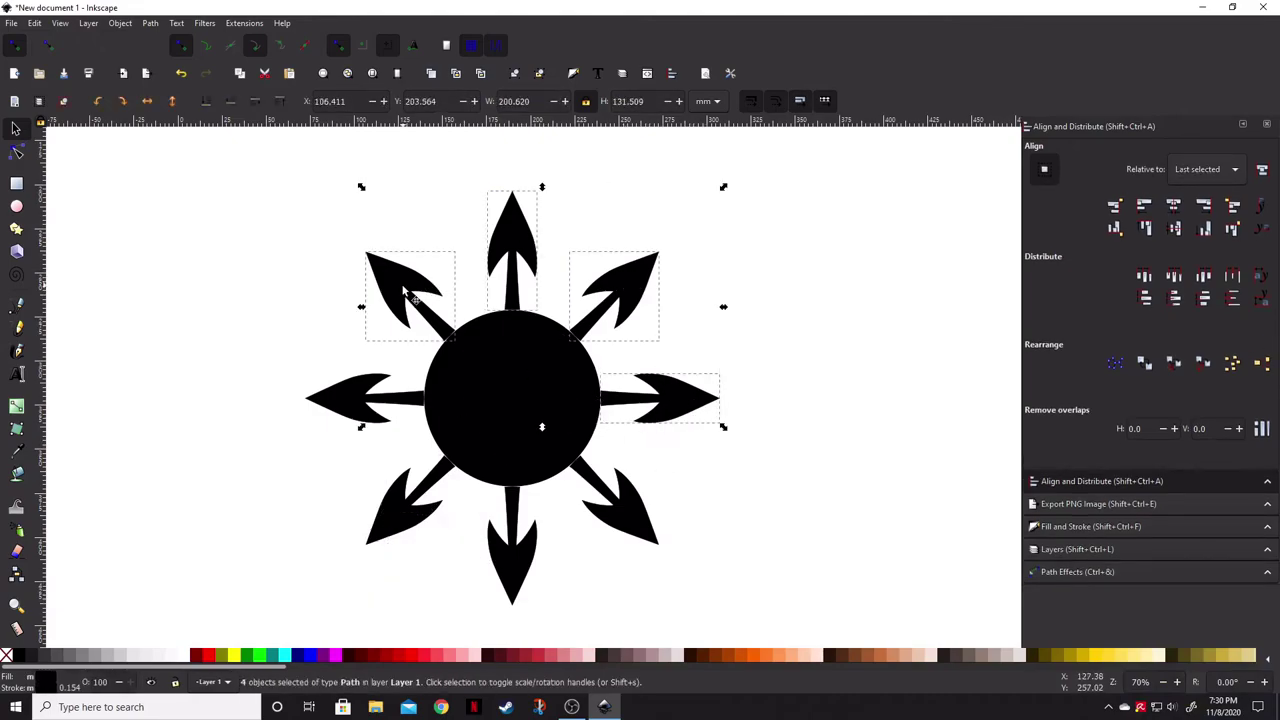
pyautogui.keyDown('shift'); pyautogui.click(376, 400); pyautogui.keyUp('shift')
pyautogui.keyDown('shift'); pyautogui.click(450, 545); pyautogui.keyUp('shift')
pyautogui.keyDown('shift'); pyautogui.click(530, 570); pyautogui.keyUp('shift')
pyautogui.keyDown('shift'); pyautogui.click(632, 535); pyautogui.keyUp('shift')
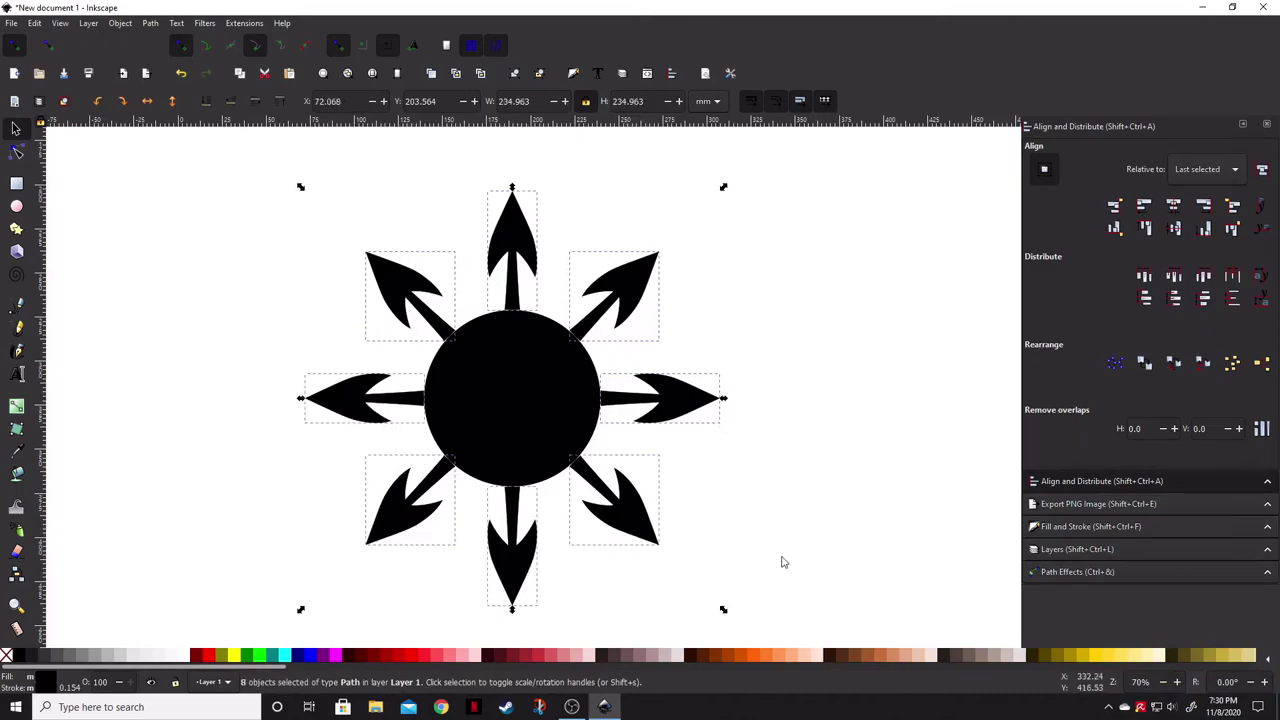
# Step: Scale the eight arrows together to 238.170 × 238.170 mm, then deselect them
pyautogui.scroll(-2, 840, 490)
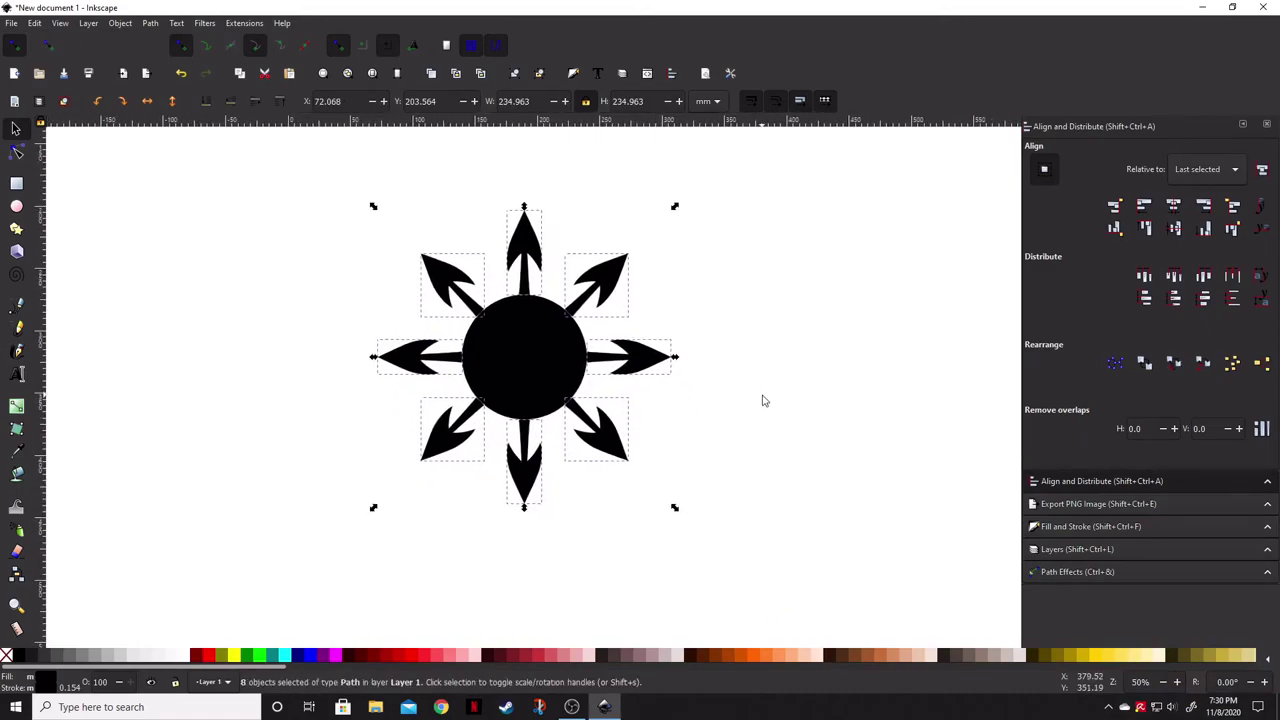
pyautogui.moveTo(674, 509); pyautogui.dragTo(703, 516)
pyautogui.scroll(6, 597, 351)
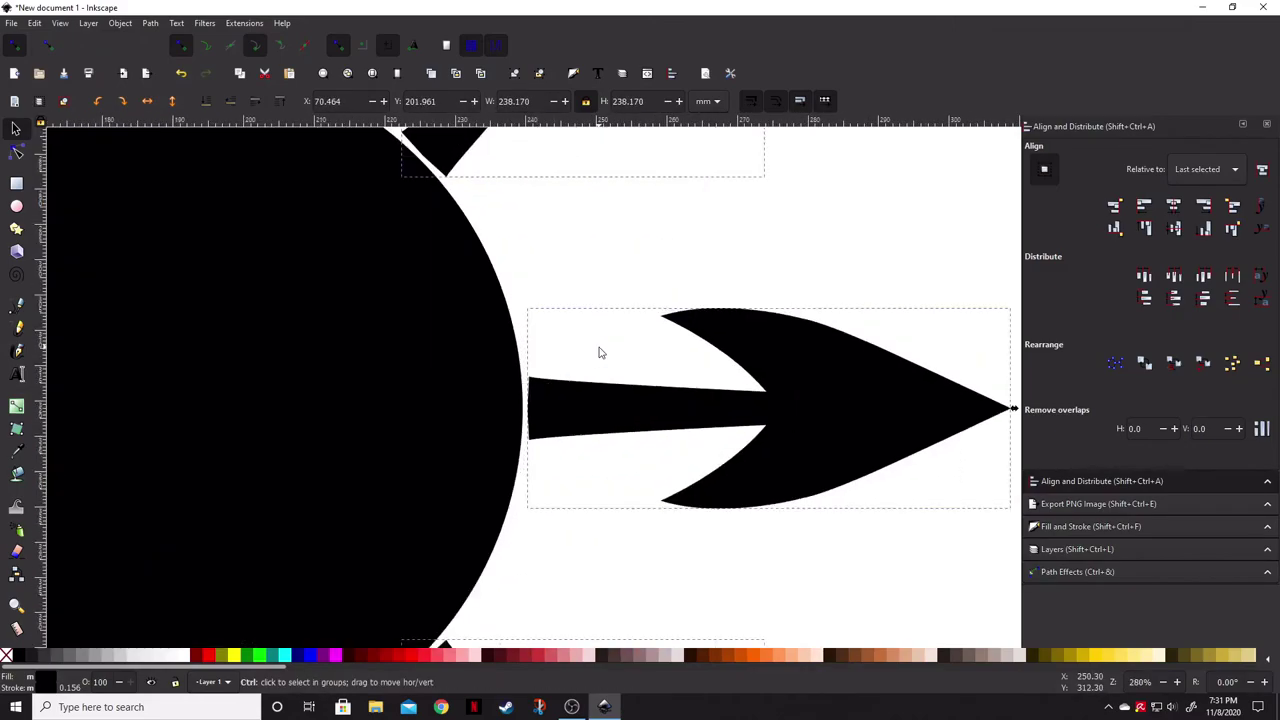
pyautogui.scroll(-3, 520, 445)
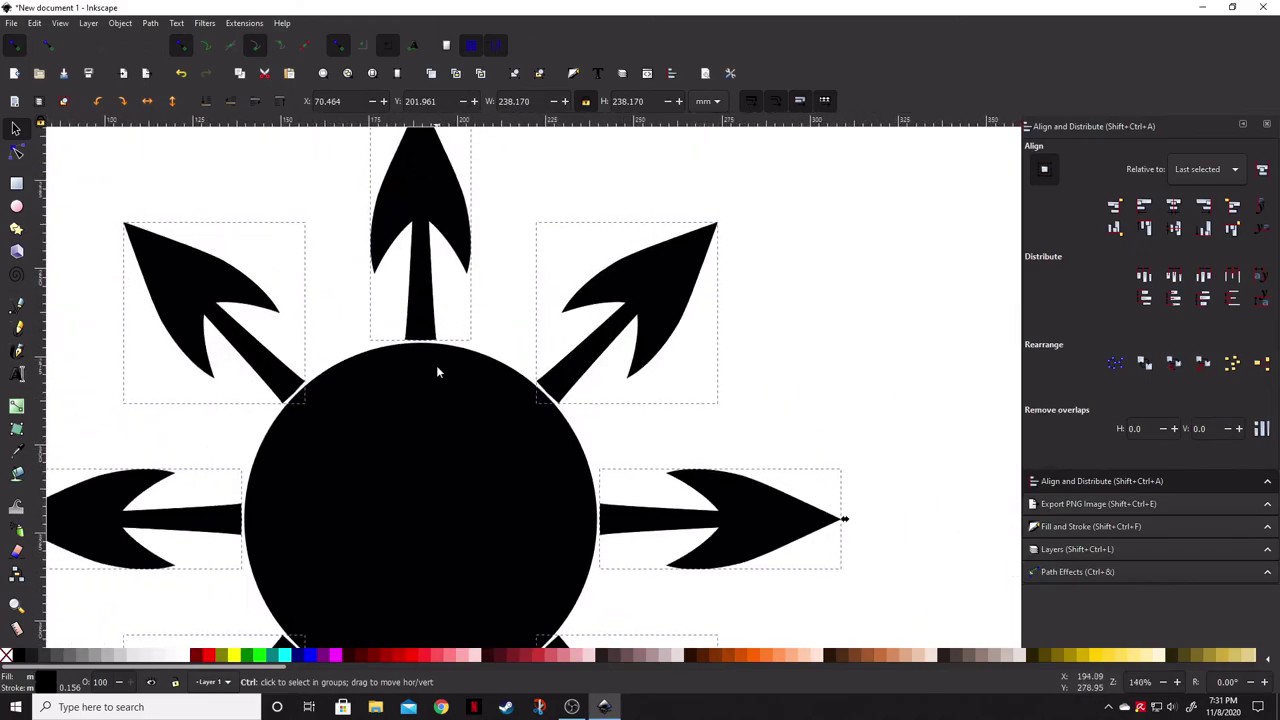
pyautogui.scroll(4, 419, 342)
pyautogui.scroll(-5, 418, 351)
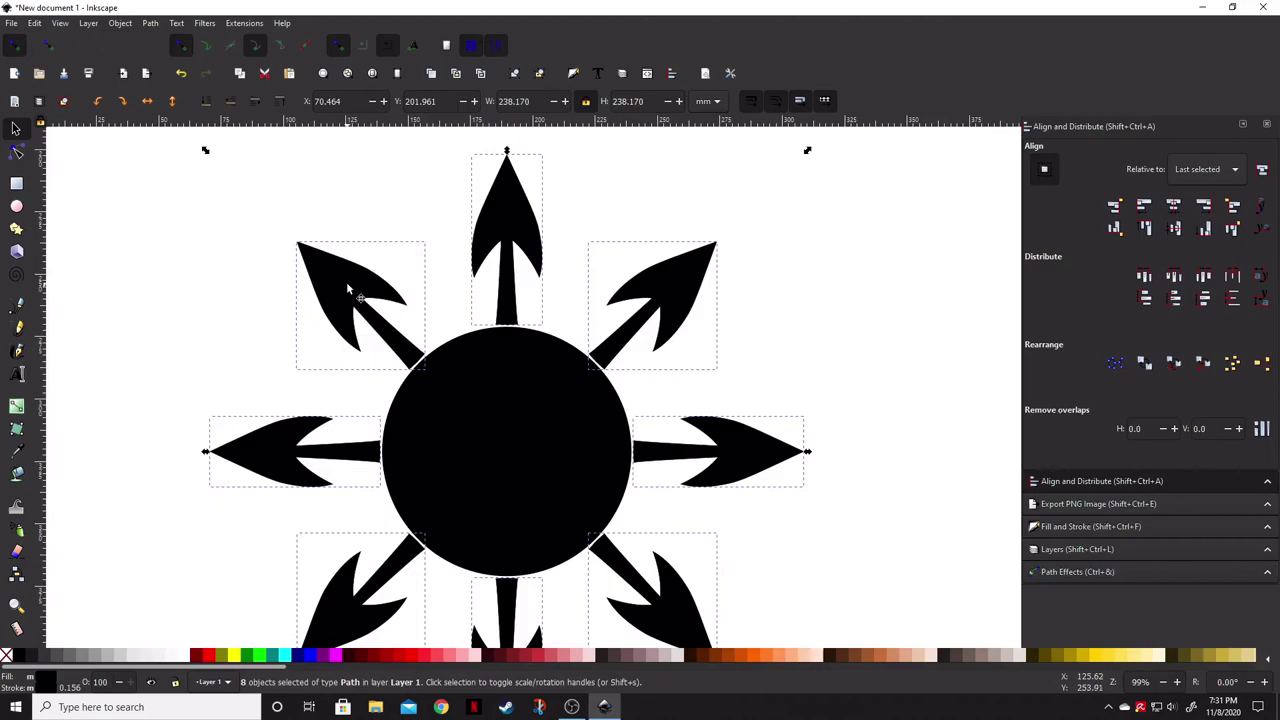
pyautogui.click(651, 193)
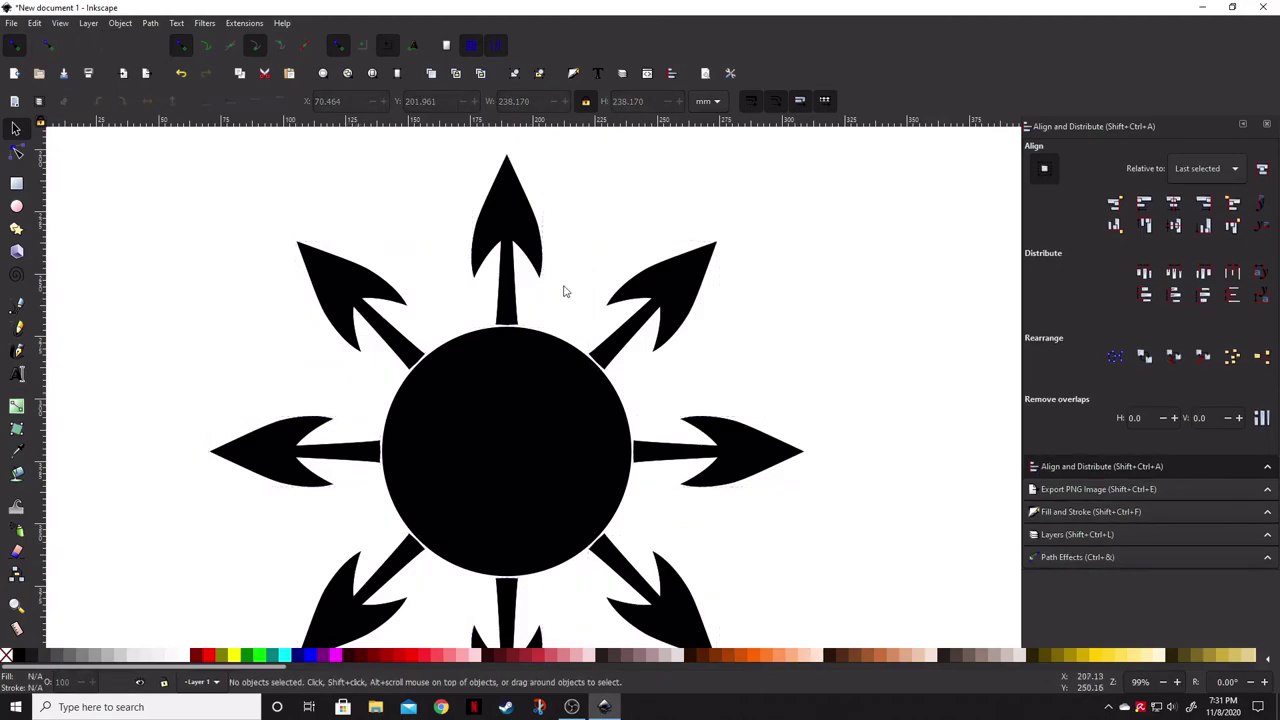
# Step: Check the top arrow's pivot sits on the circle centre, then move an arrow copy beyond the star's upper right
pyautogui.click(512, 215)
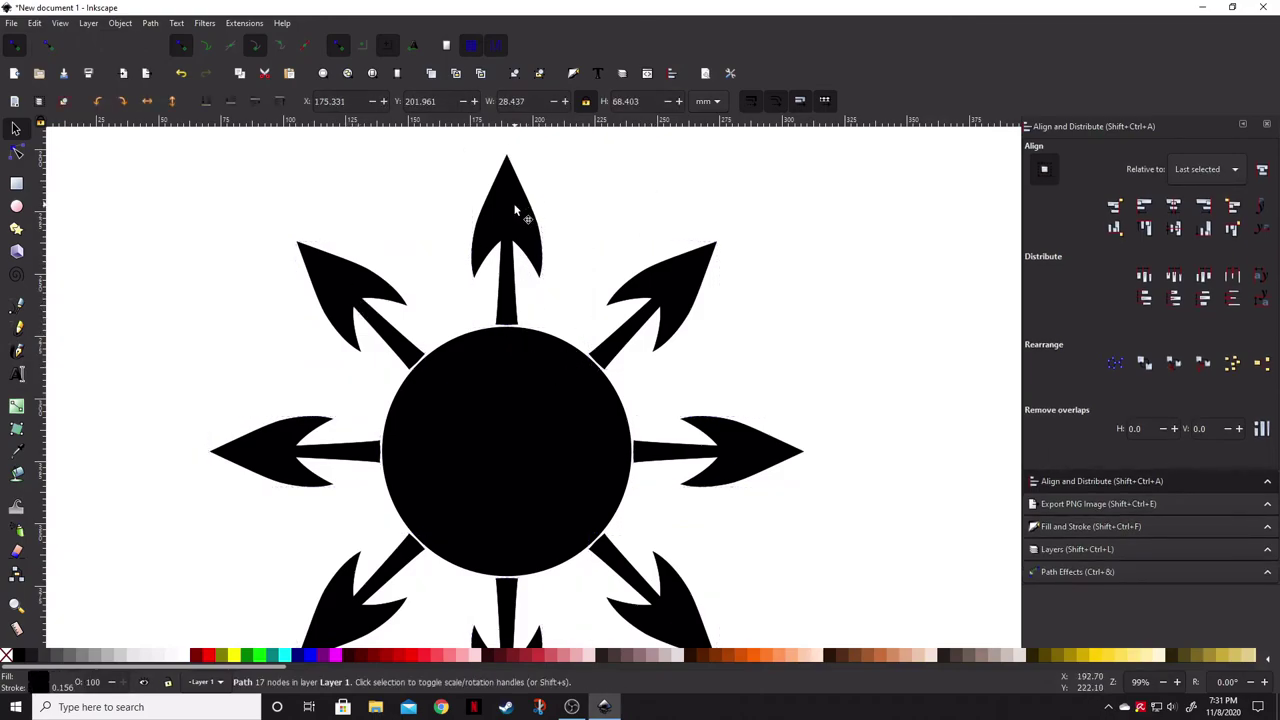
pyautogui.click(510, 213)
pyautogui.click(586, 294)
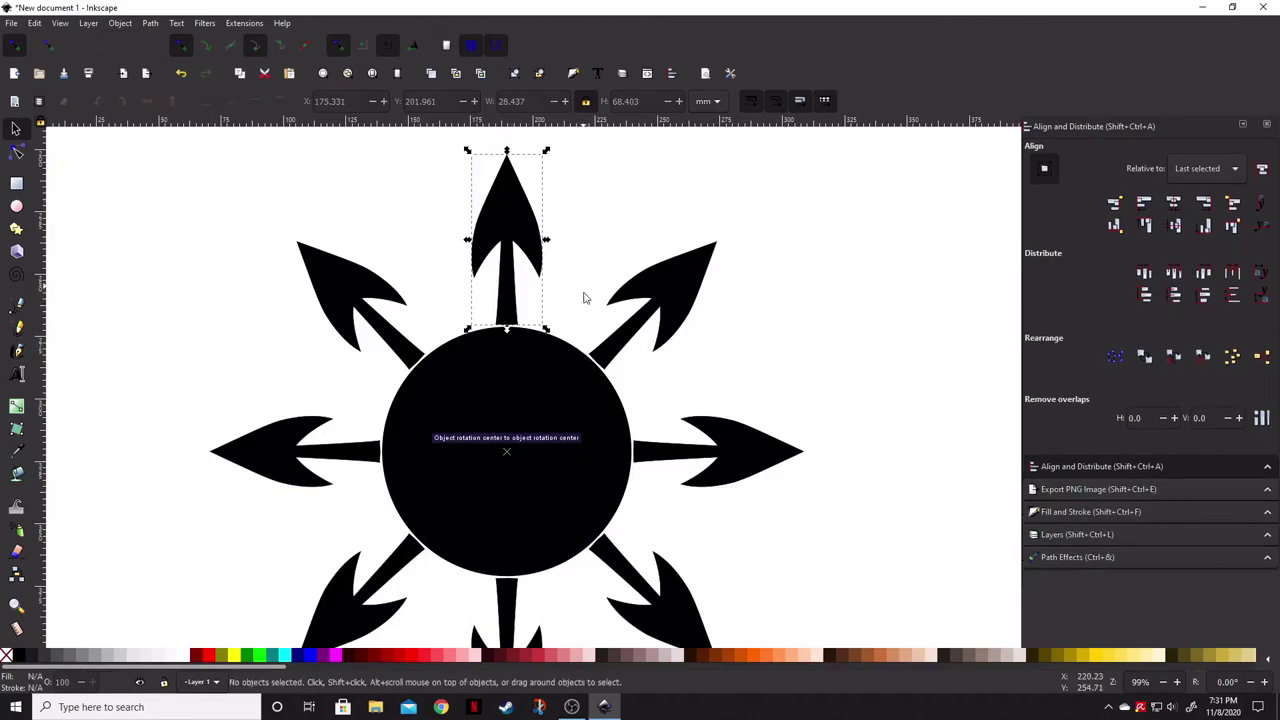
pyautogui.scroll(-2, 546, 440)
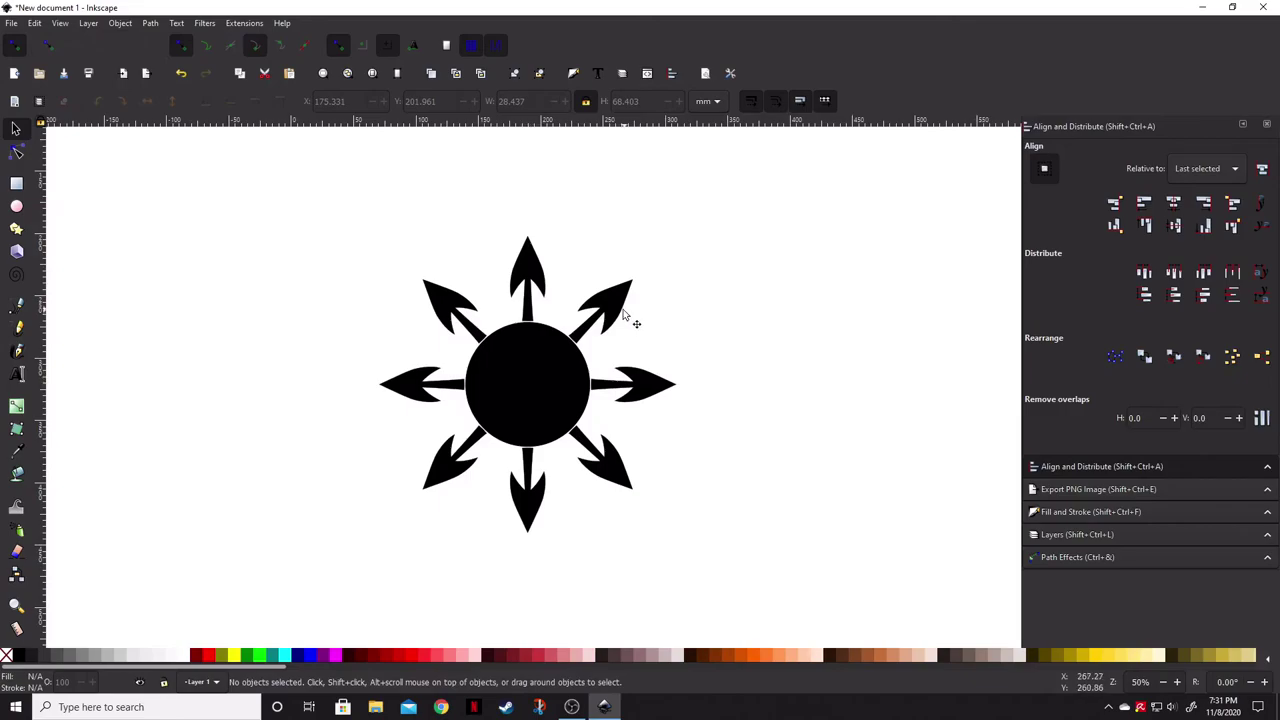
pyautogui.moveTo(606, 347); pyautogui.dragTo(713, 248)
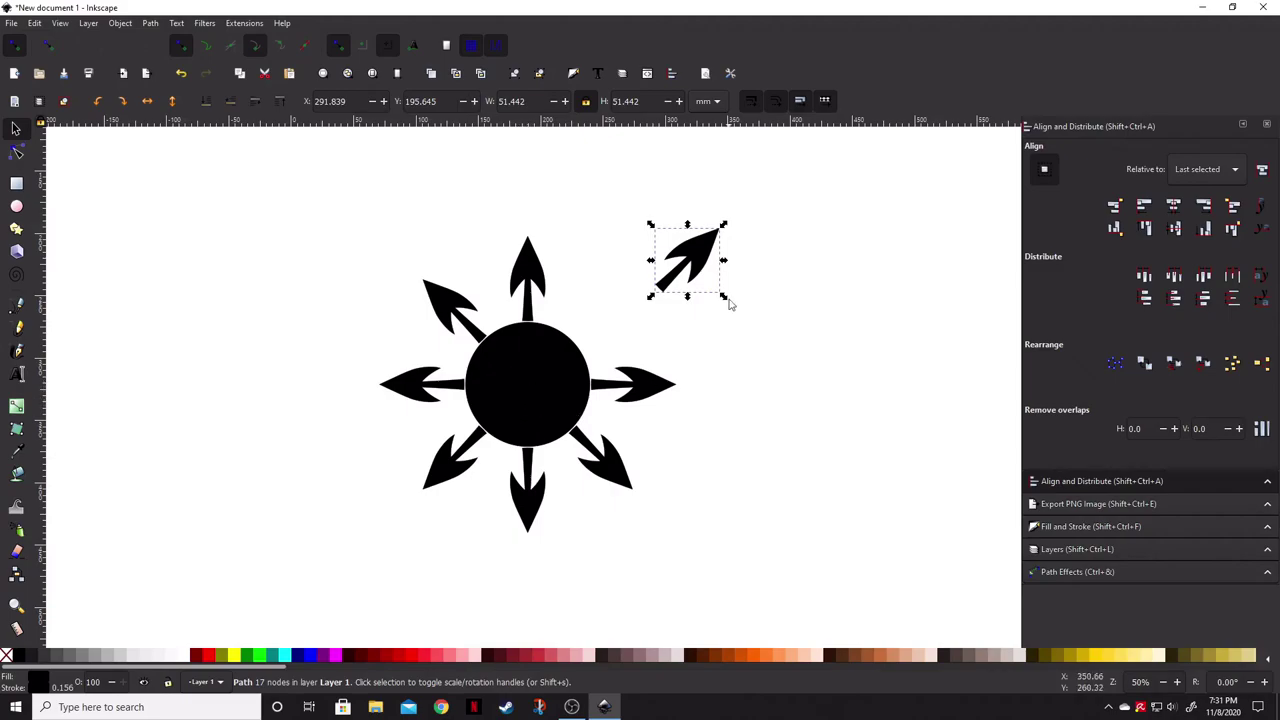
pyautogui.scroll(3, 622, 334)
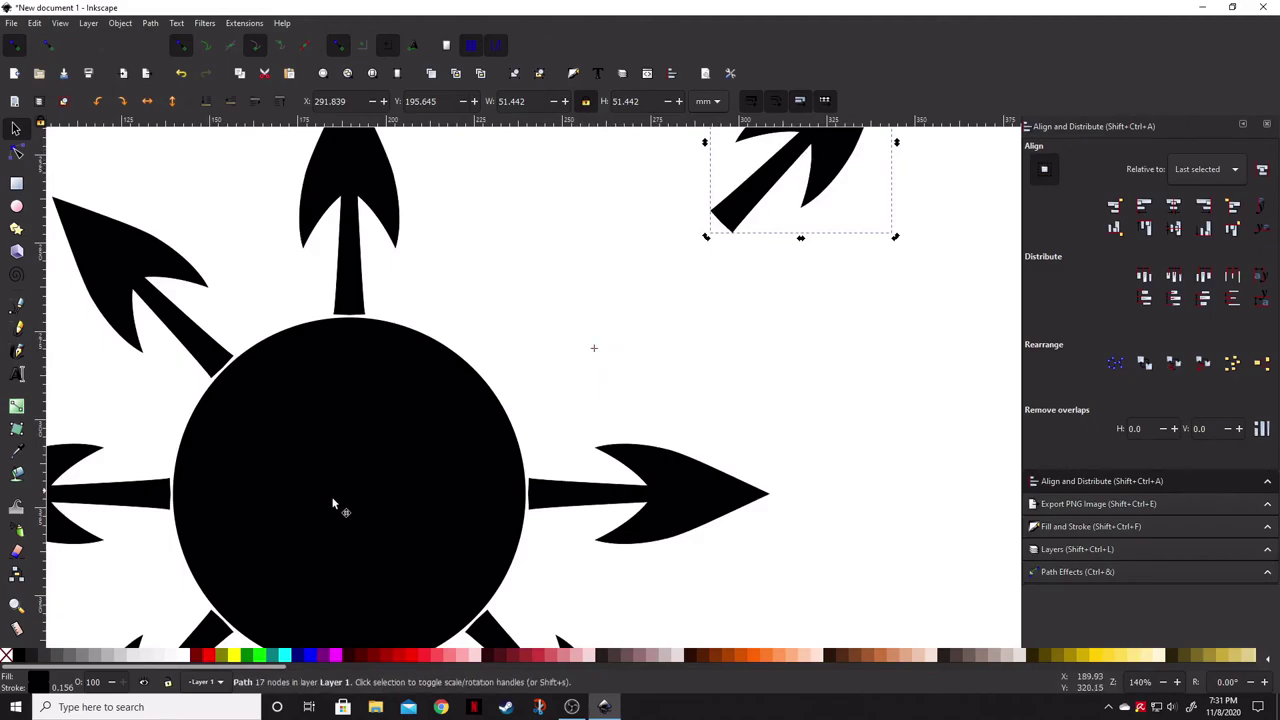
# Step: Snap the outer arrow's rotation centre to the circle's centre and rotate it around the circle
pyautogui.click(368, 527)
pyautogui.click(752, 190)
pyautogui.moveTo(594, 353); pyautogui.dragTo(347, 492)
pyautogui.scroll(-1, 568, 408)
pyautogui.scroll(-1, 568, 408)
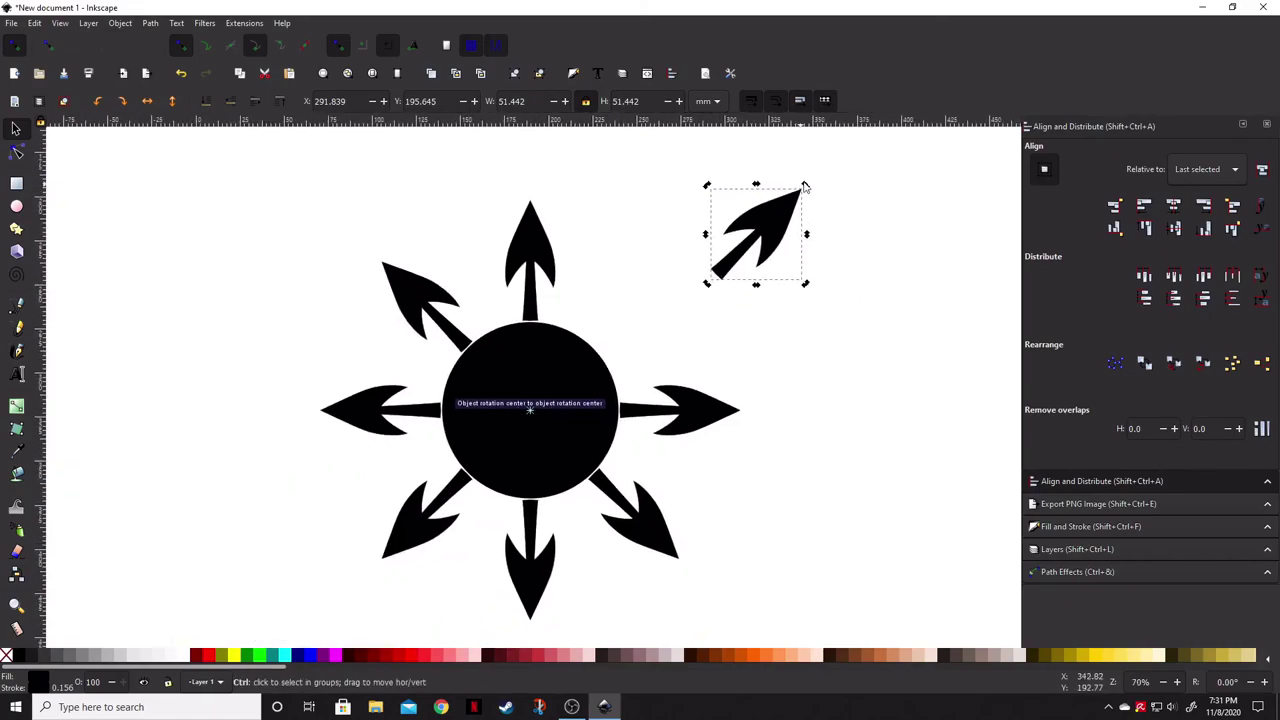
pyautogui.moveTo(808, 189); pyautogui.dragTo(640, 195)
# Step: Stamp rotated copies of the outer arrow with Space until smaller arrows fully ring the star
pyautogui.press('space')
pyautogui.press('space')
pyautogui.press('space')
pyautogui.press('space')
pyautogui.press('space')
pyautogui.press('space')
pyautogui.press('space')
pyautogui.press('space')
pyautogui.press('space')
pyautogui.press('space')
pyautogui.press('space')
pyautogui.press('space')
pyautogui.press('space')
pyautogui.press('space')
pyautogui.press('Escape')
pyautogui.press('-')
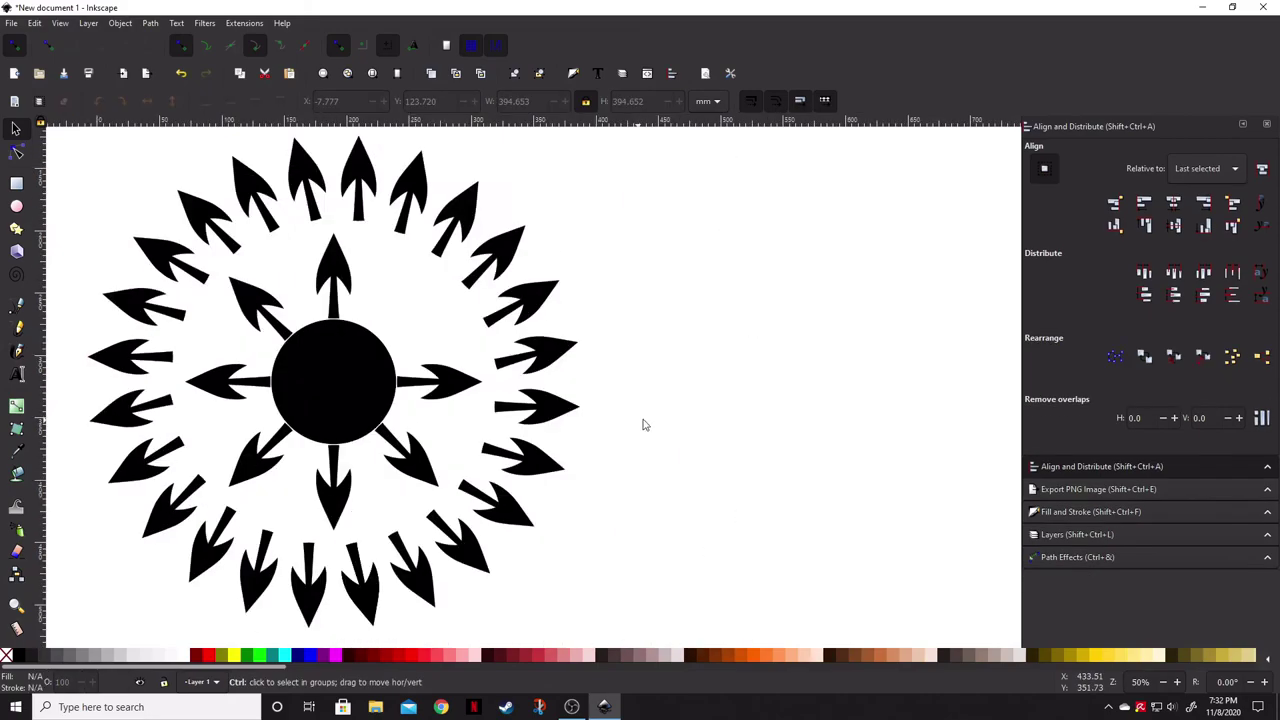
pyautogui.hscroll(-3, 817, 402)
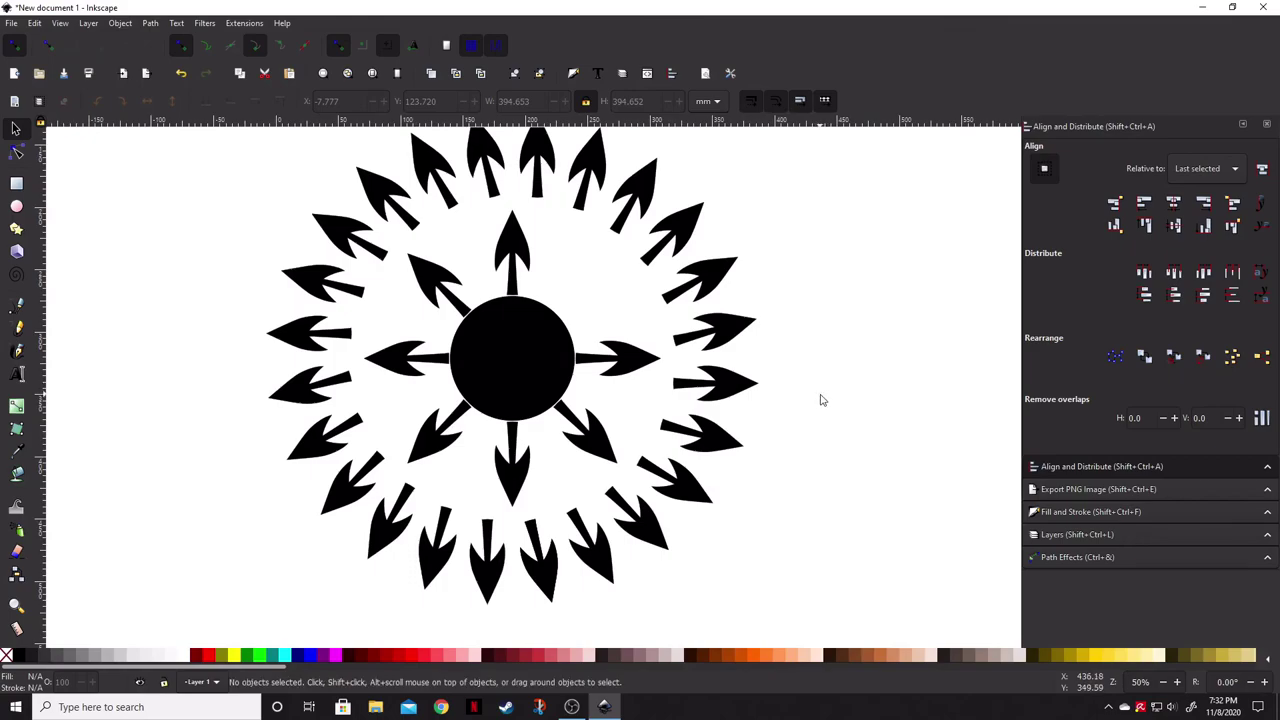